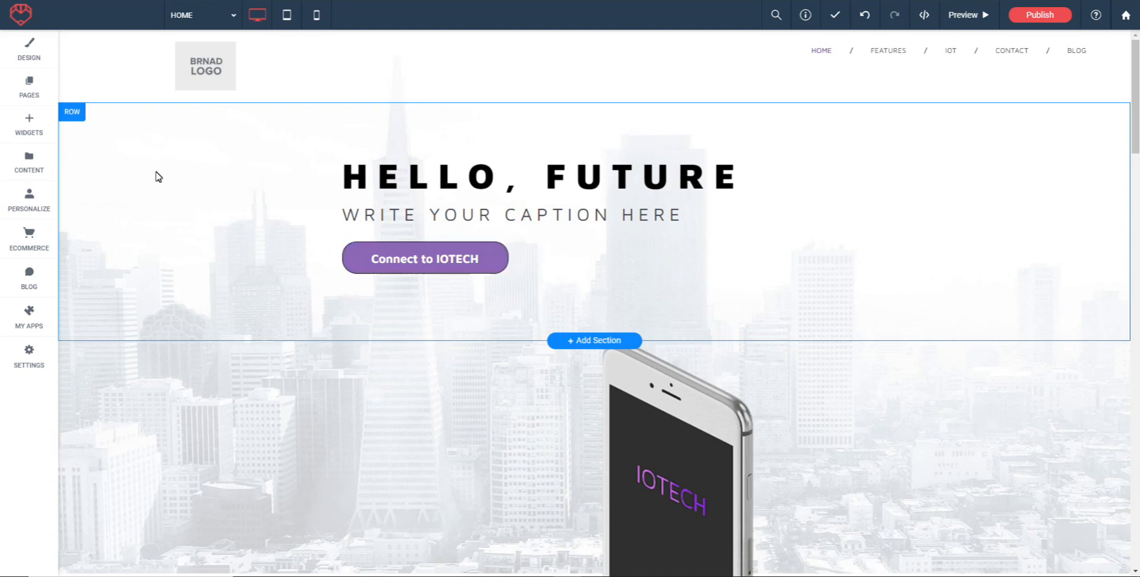
- Add an Online Scheduling widget to the home page, below the Connect to IOTECH button
left_click(28, 128)
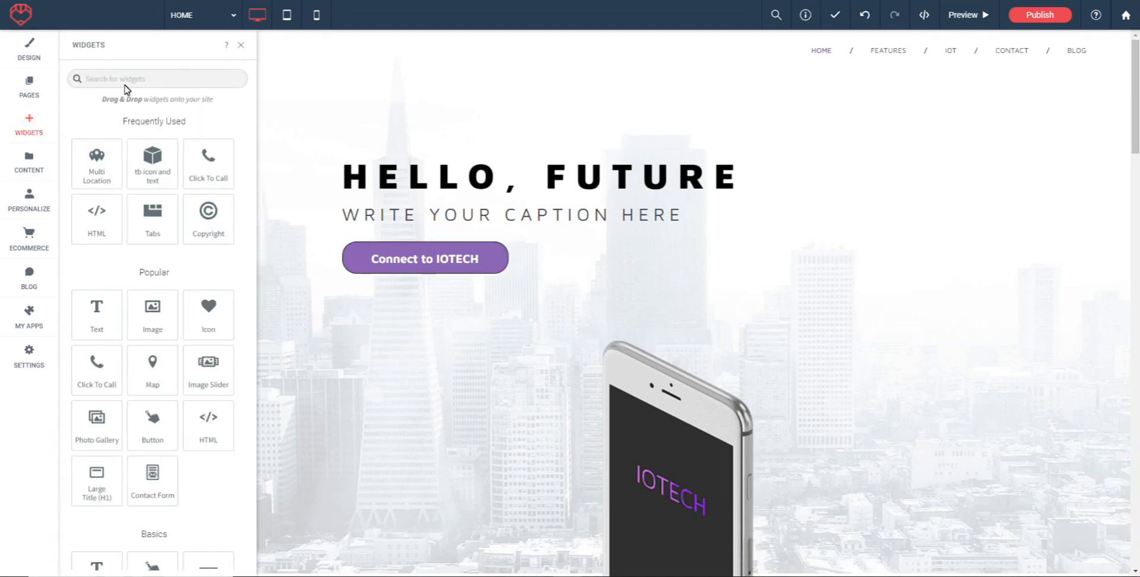
left_click_drag(246, 227, 248, 421)
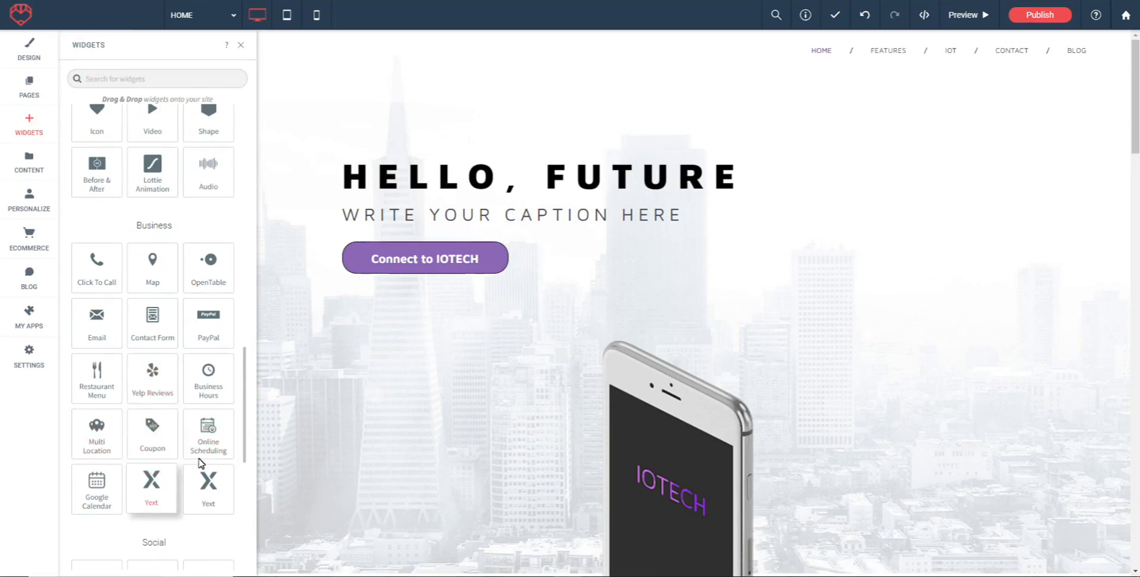
left_click_drag(207, 444, 581, 373)
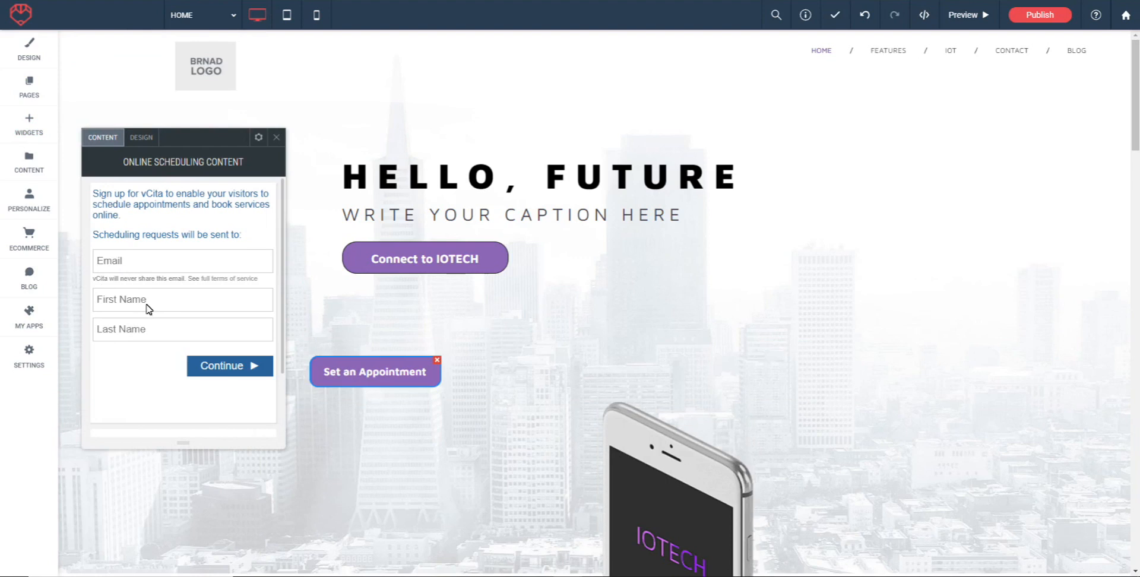
- Continue the widget's vCita sign-up and set its entry screen to Calendar
left_click(216, 369)
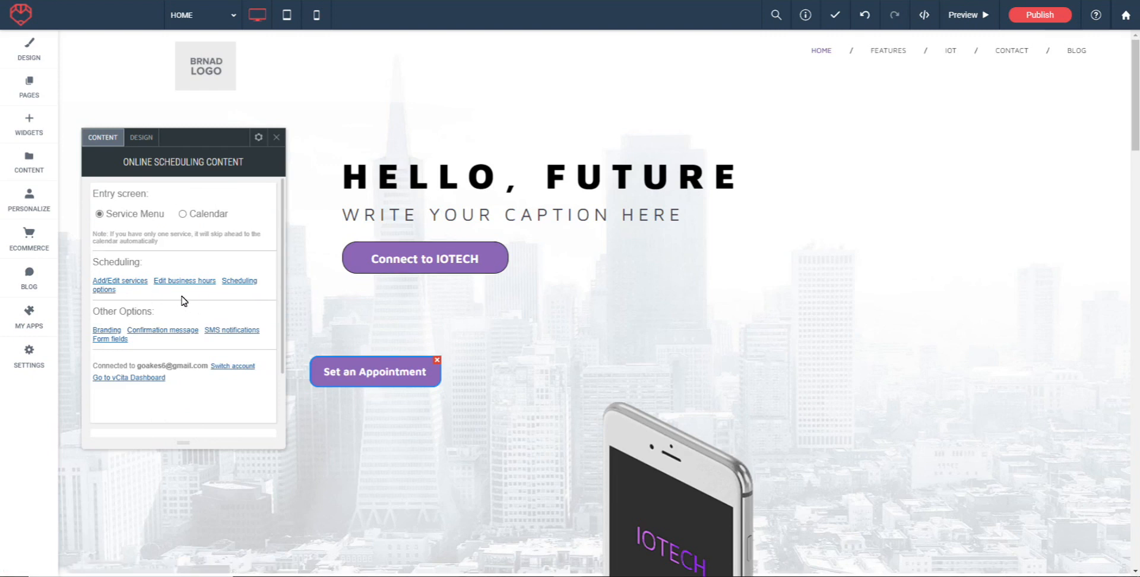
left_click(182, 215)
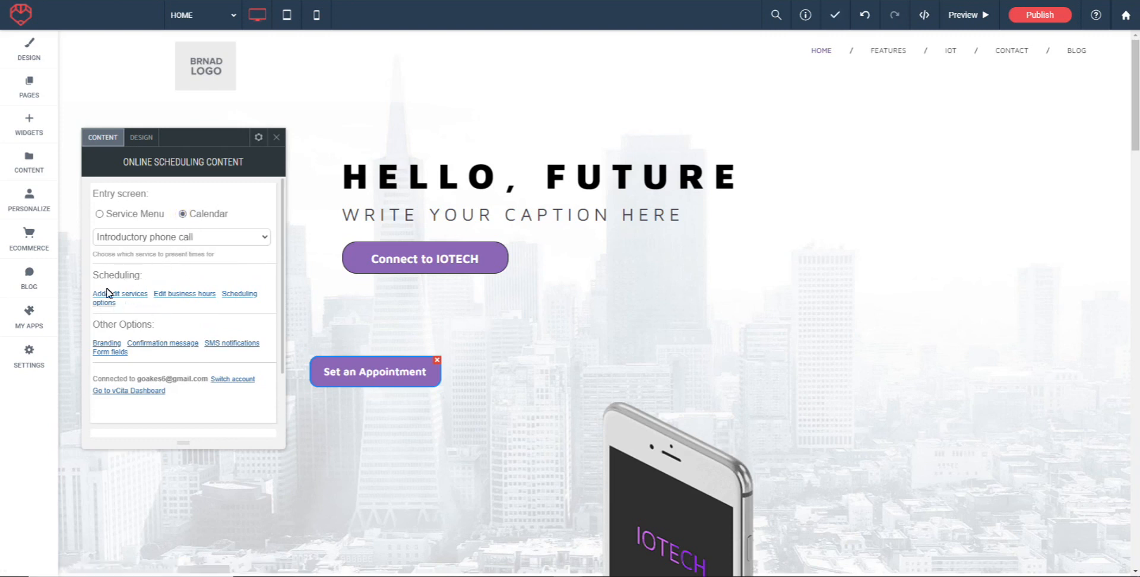
- Open the Introductory phone call service from the vCita services list, check its details and try to save it
left_click(114, 300)
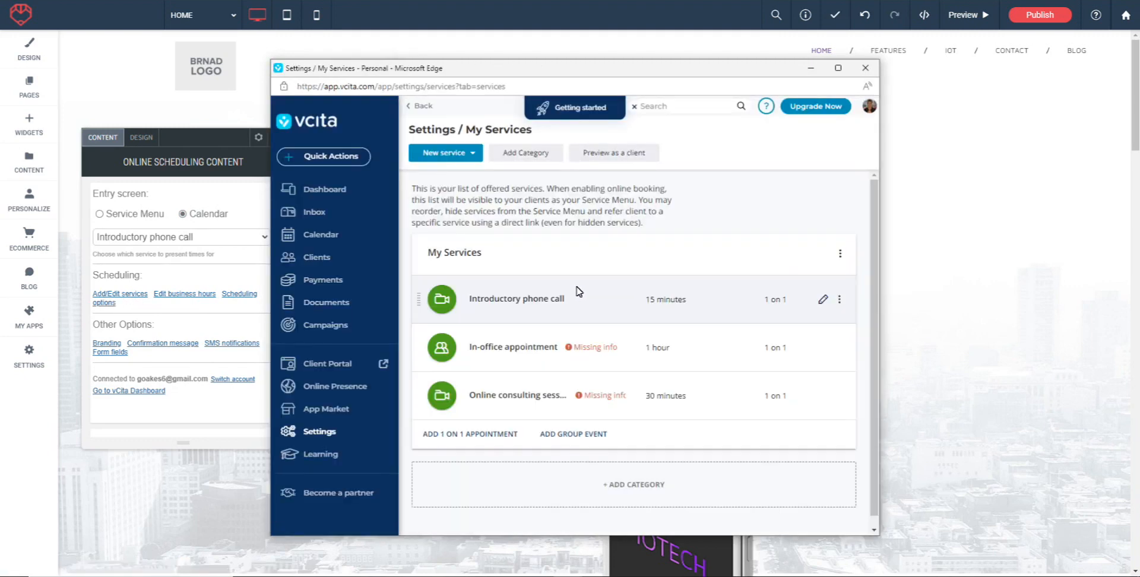
left_click(532, 304)
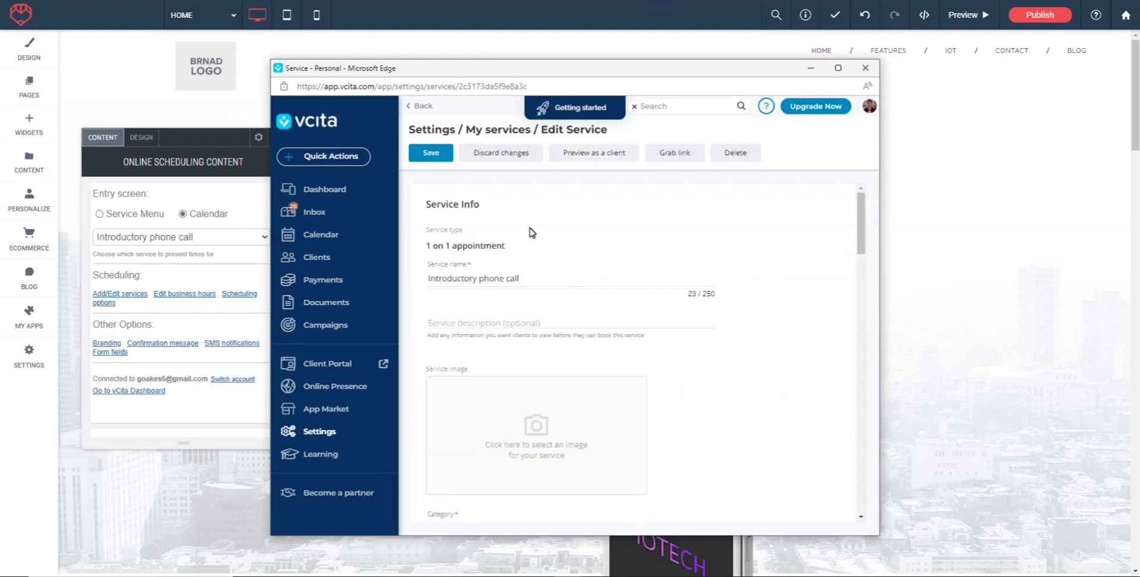
scroll(557, 279, "down", 5)
scroll(557, 279, "up", 5)
left_click(427, 152)
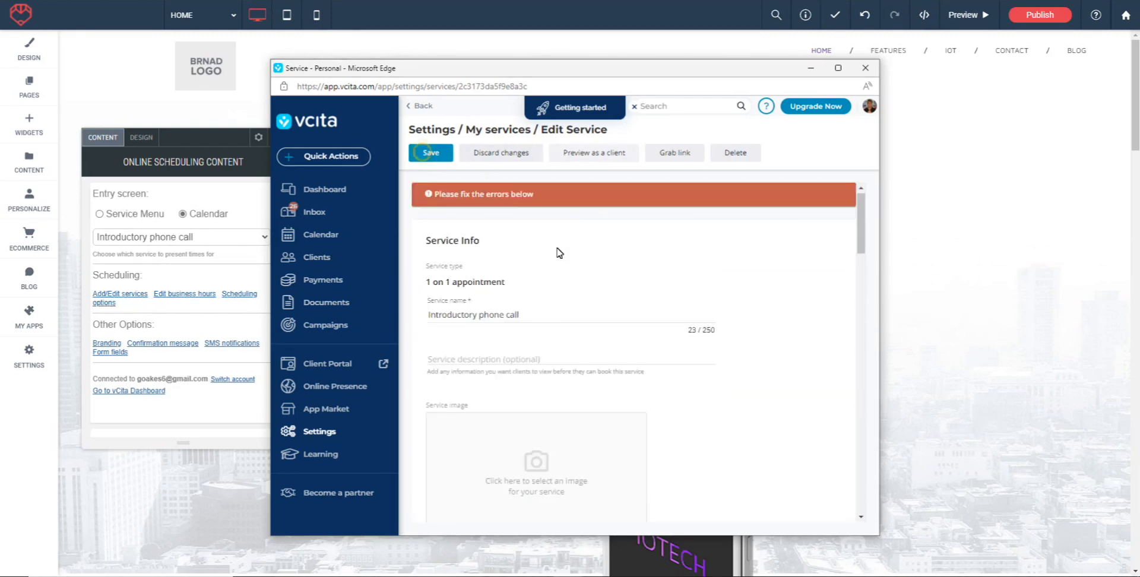
- Review the service form for fields that need fixing and return to the website editor
scroll(861, 364, "down", 8)
left_click_drag(864, 358, 844, 209)
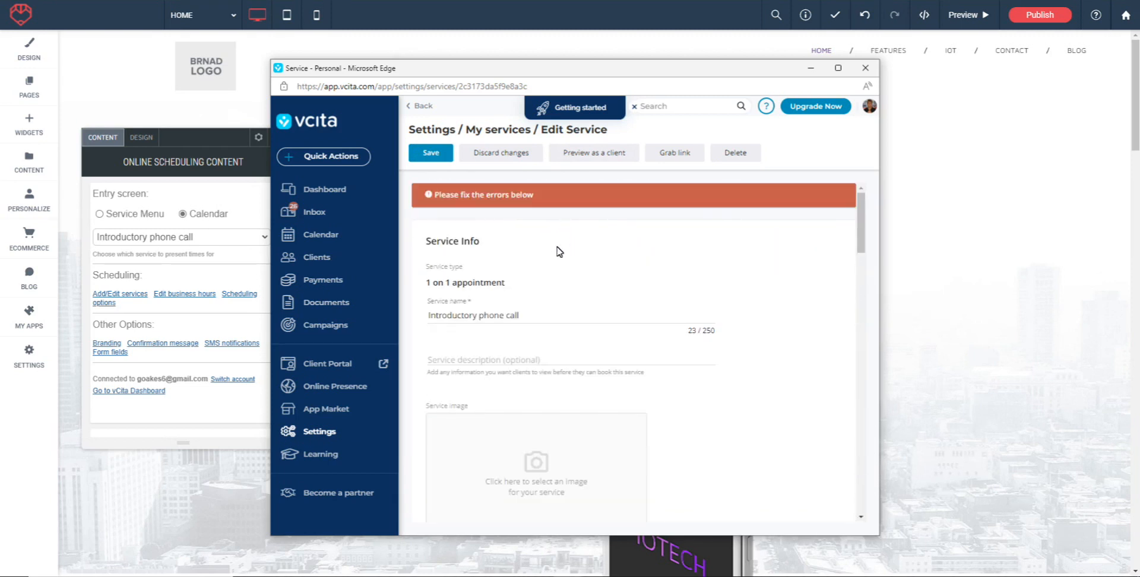
scroll(575, 332, "down", 2)
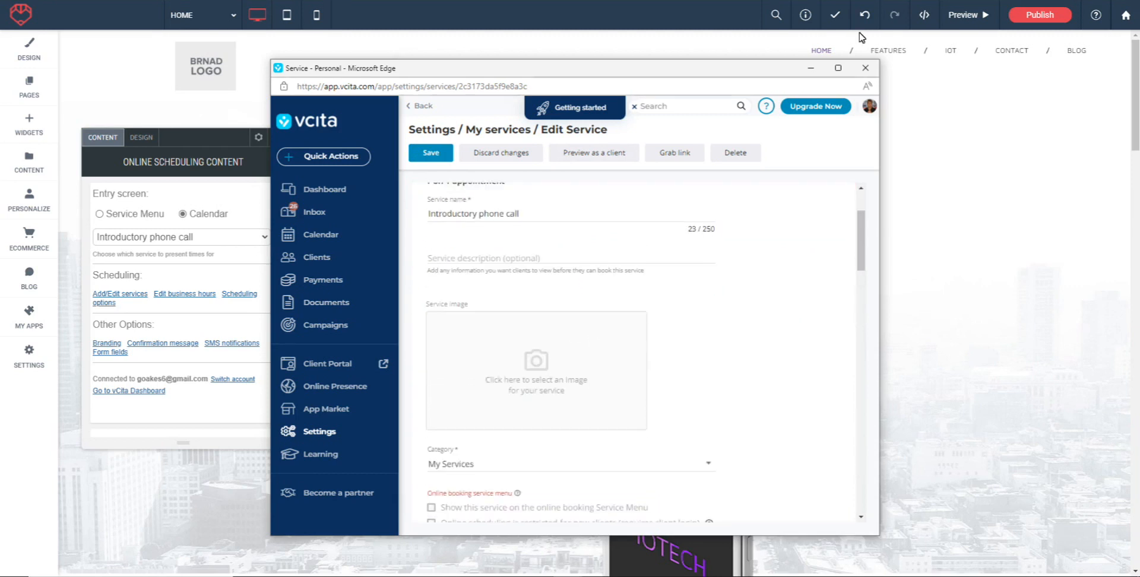
left_click(811, 67)
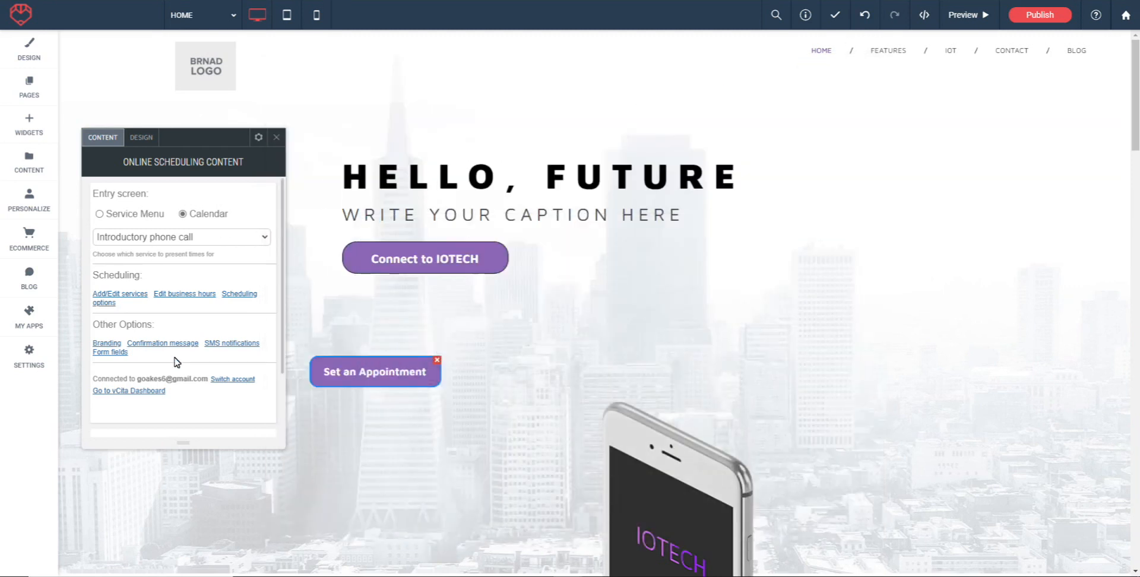
- Preview the site and test the Set an Appointment button
left_click(968, 23)
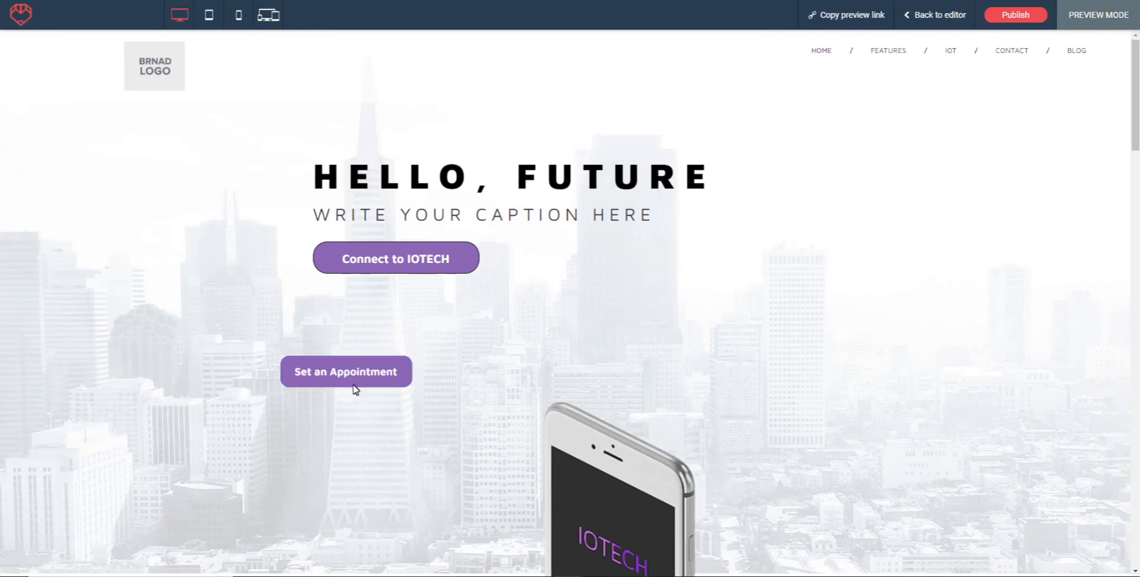
scroll(355, 381, "down", 3)
left_click(340, 218)
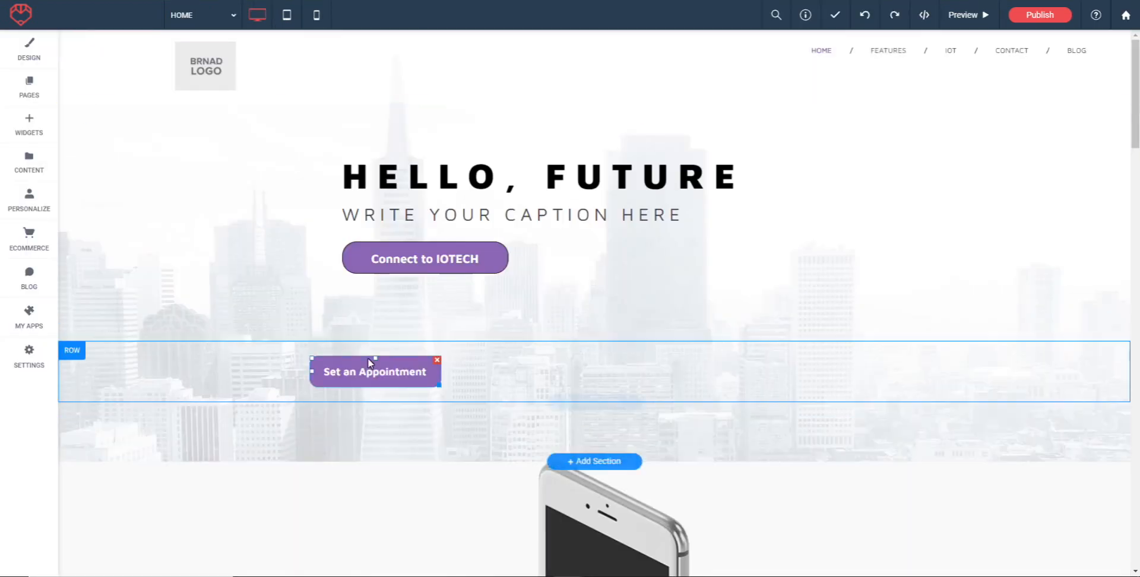
- Change the Set an Appointment button's layout to the plain pill shape without an icon
left_click(371, 372)
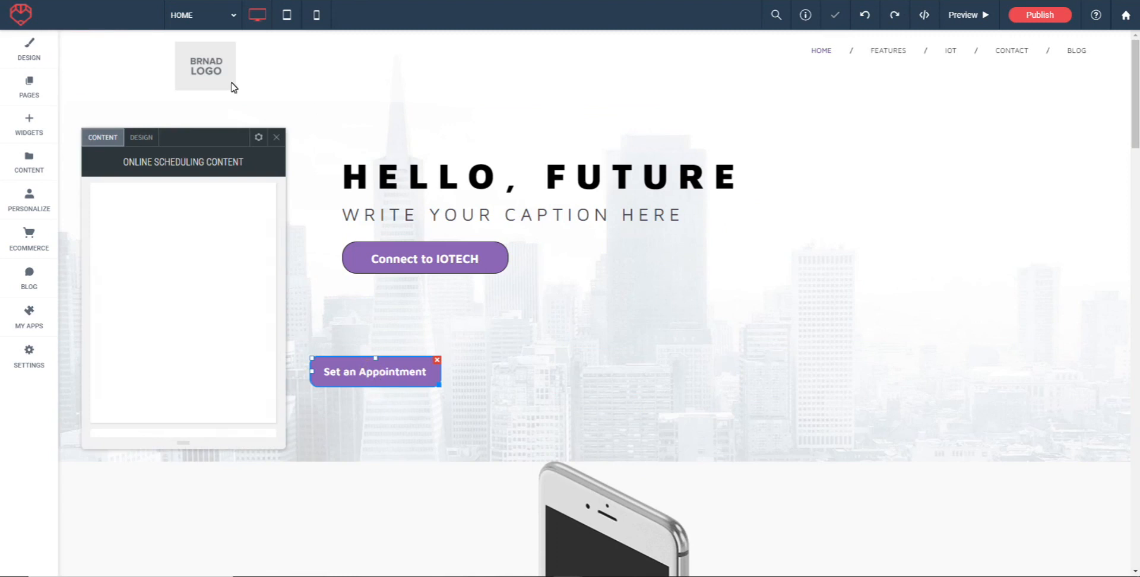
left_click(136, 138)
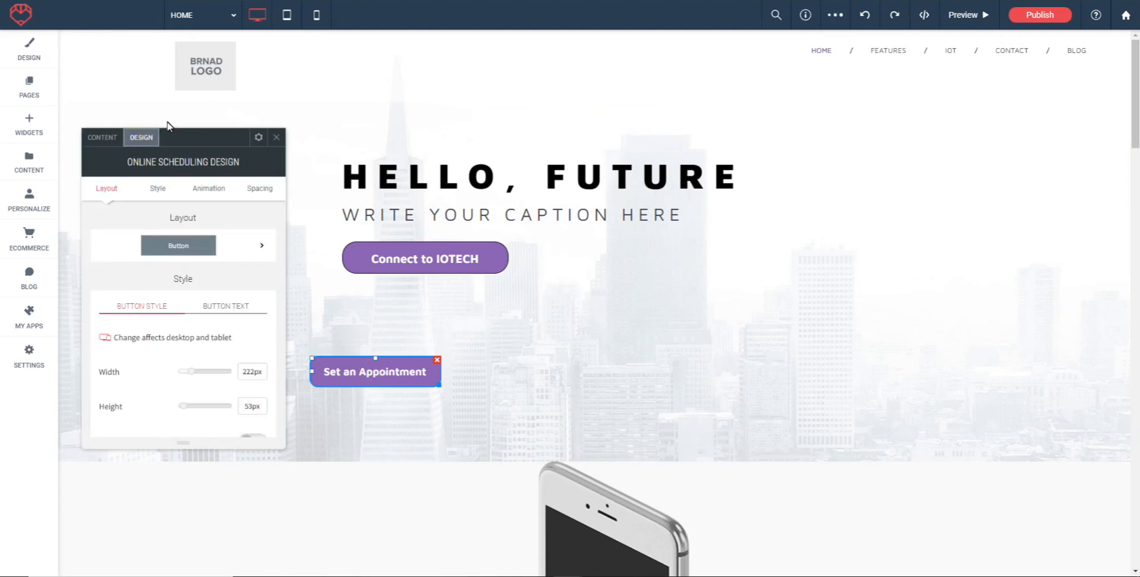
left_click(230, 251)
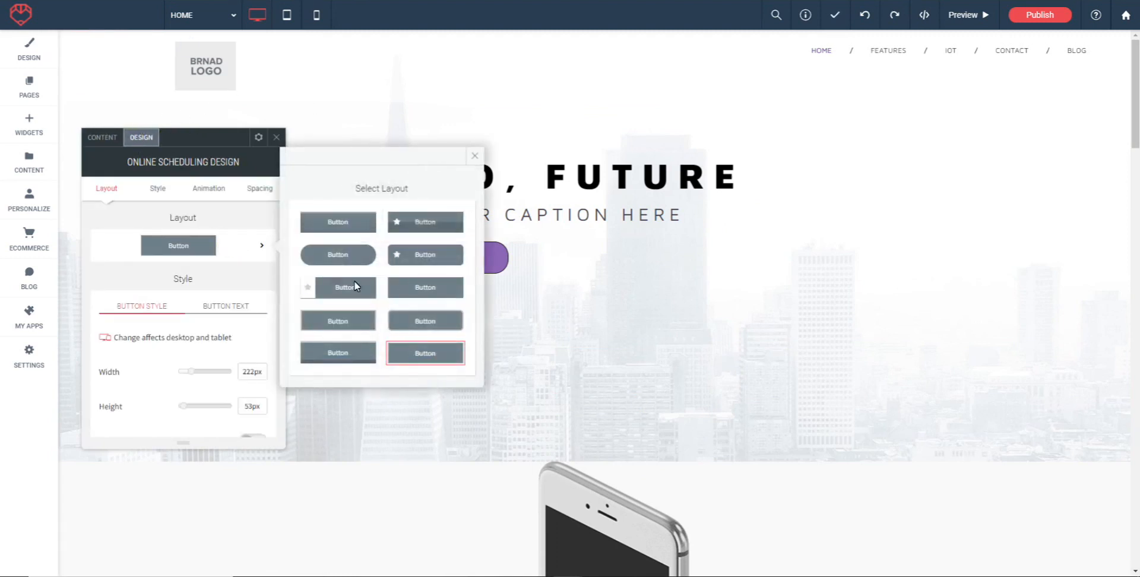
left_click(331, 253)
left_click(473, 157)
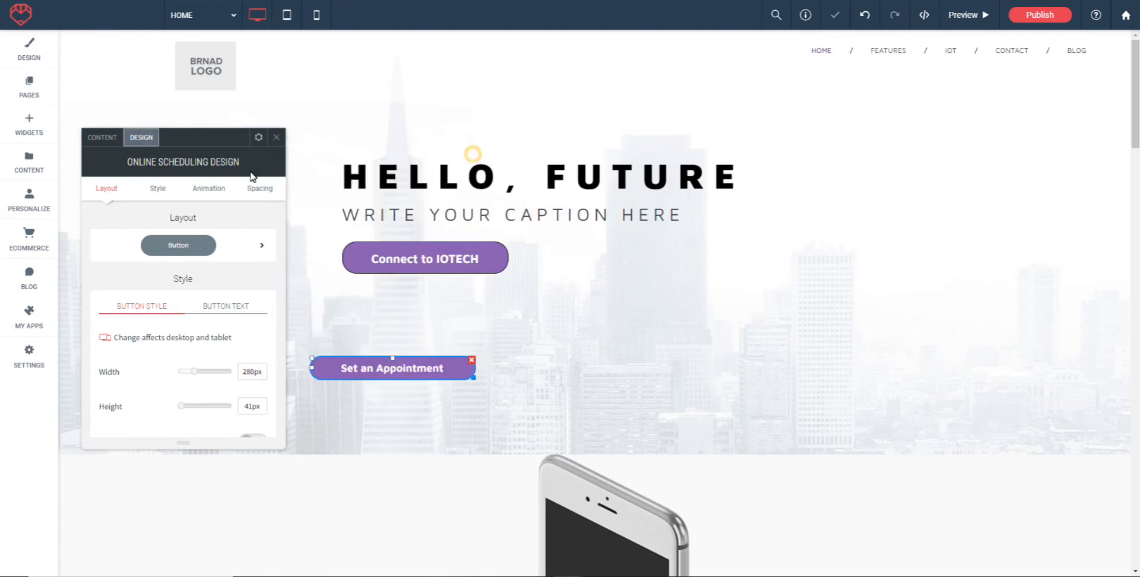
- Turn on Keep proportion for the appointment button and widen it to 337 px
scroll(208, 285, "down", 3)
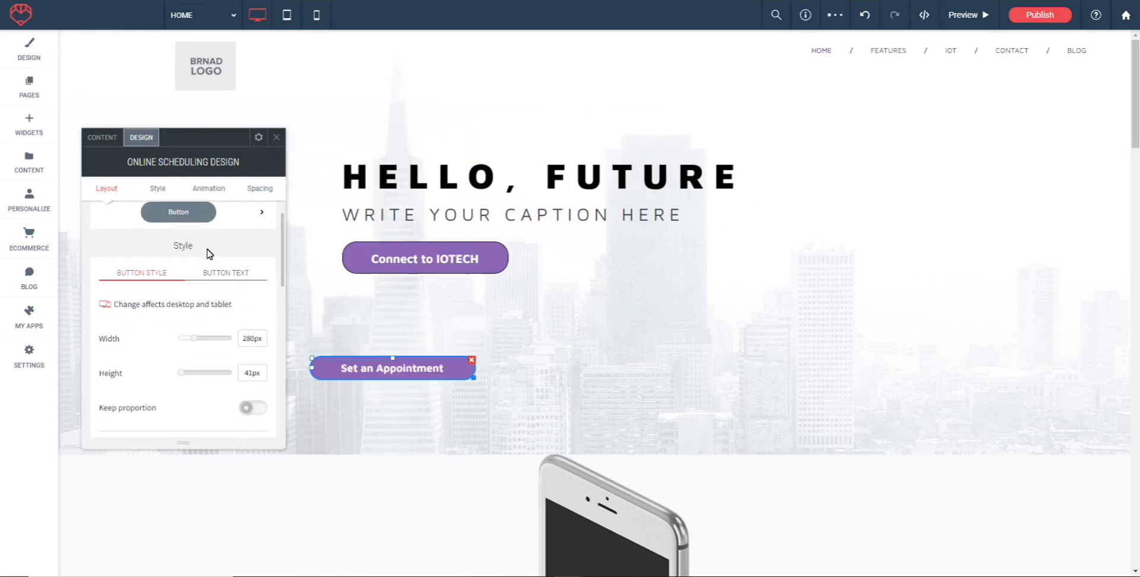
left_click(259, 336)
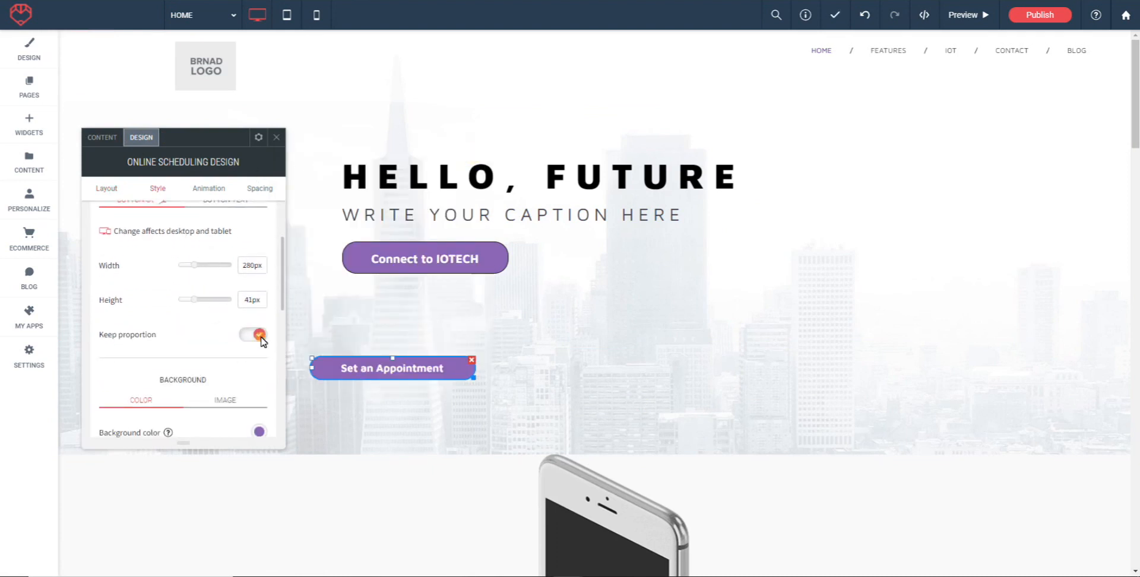
left_click(196, 267)
left_click_drag(196, 267, 202, 269)
- Set the appointment button's background color to near-black from the recent colors
scroll(176, 288, "down", 3)
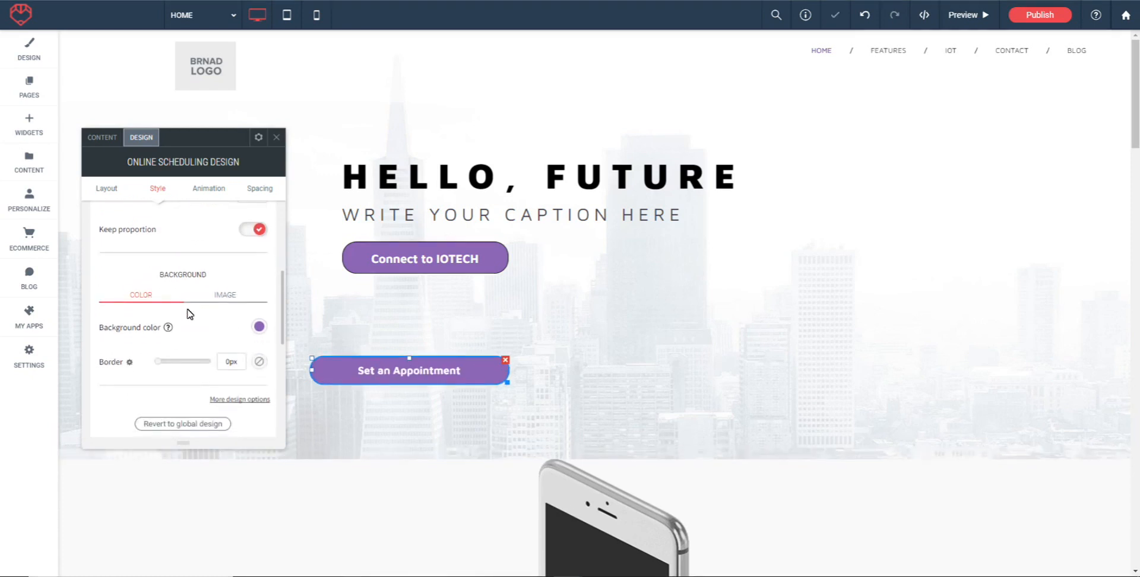
left_click(260, 326)
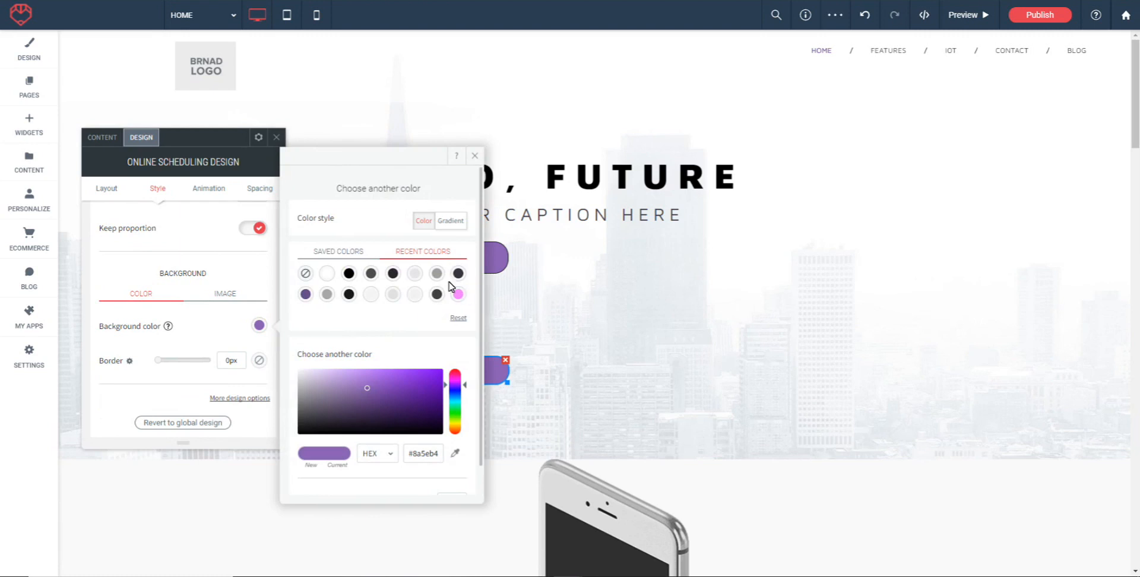
left_click(393, 273)
- Give the appointment button a 3 px border in the recent pink color
scroll(244, 285, "down", 2)
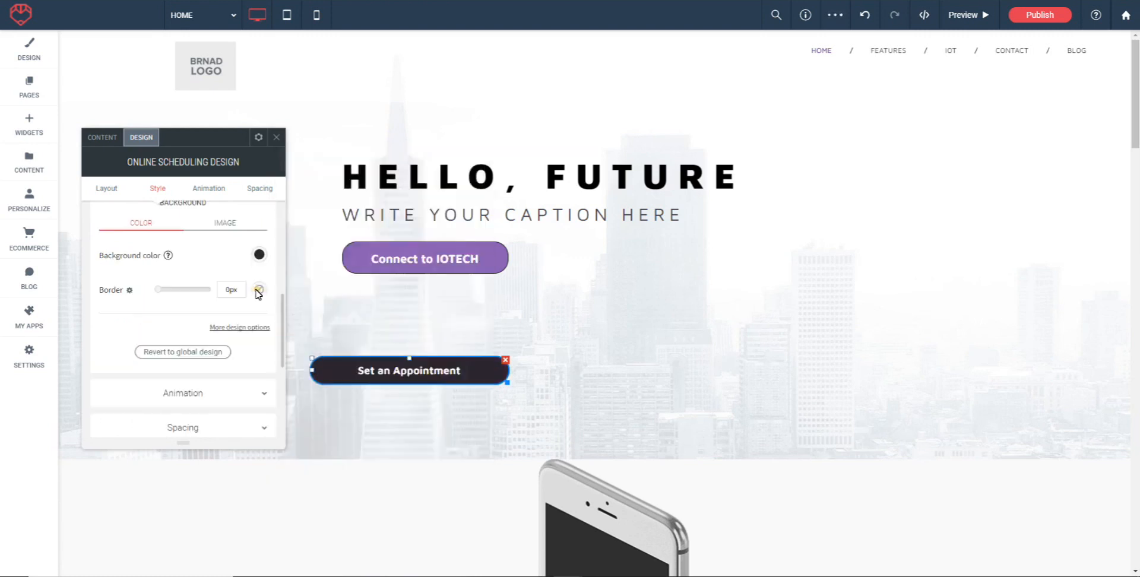
left_click(259, 290)
left_click(459, 254)
left_click(196, 296)
left_click_drag(170, 295, 168, 294)
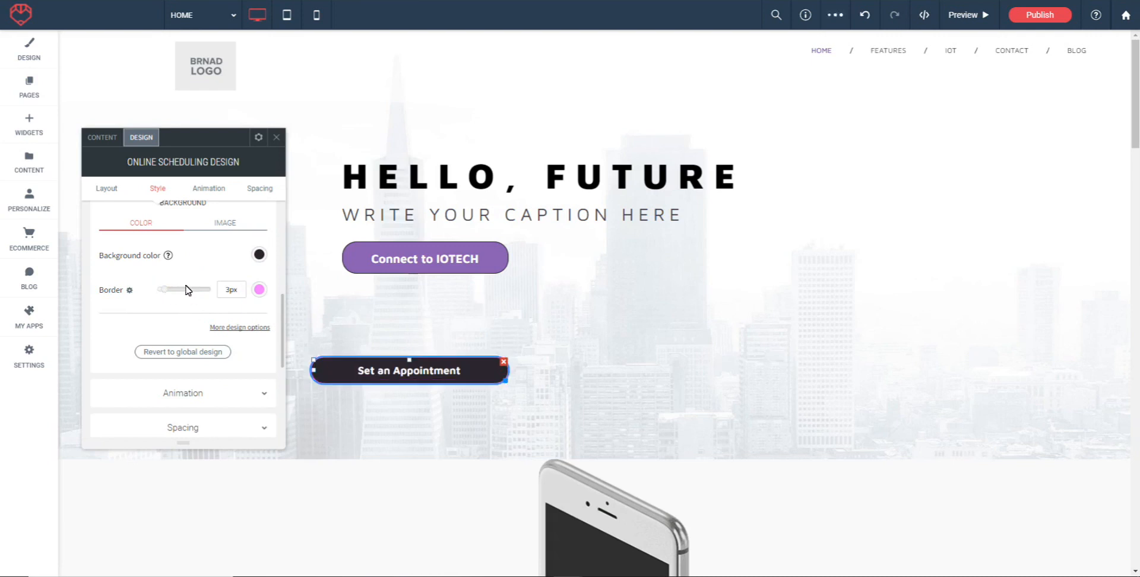
- Show the additional design options and set the button's hover background color to purple #67498c
scroll(186, 287, "down", 2)
left_click(239, 222)
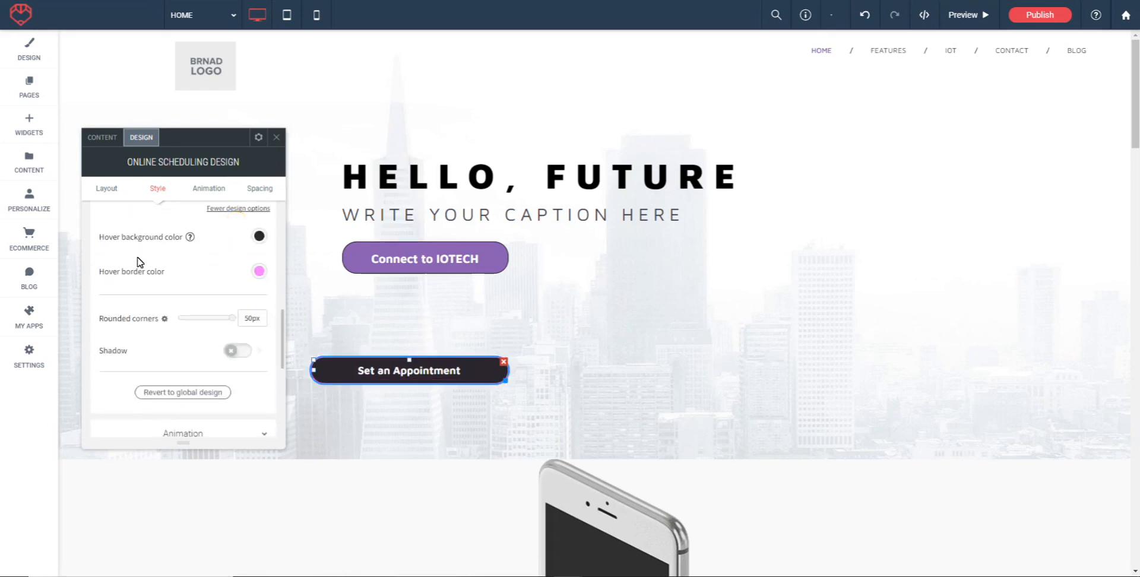
scroll(149, 308, "up", 1)
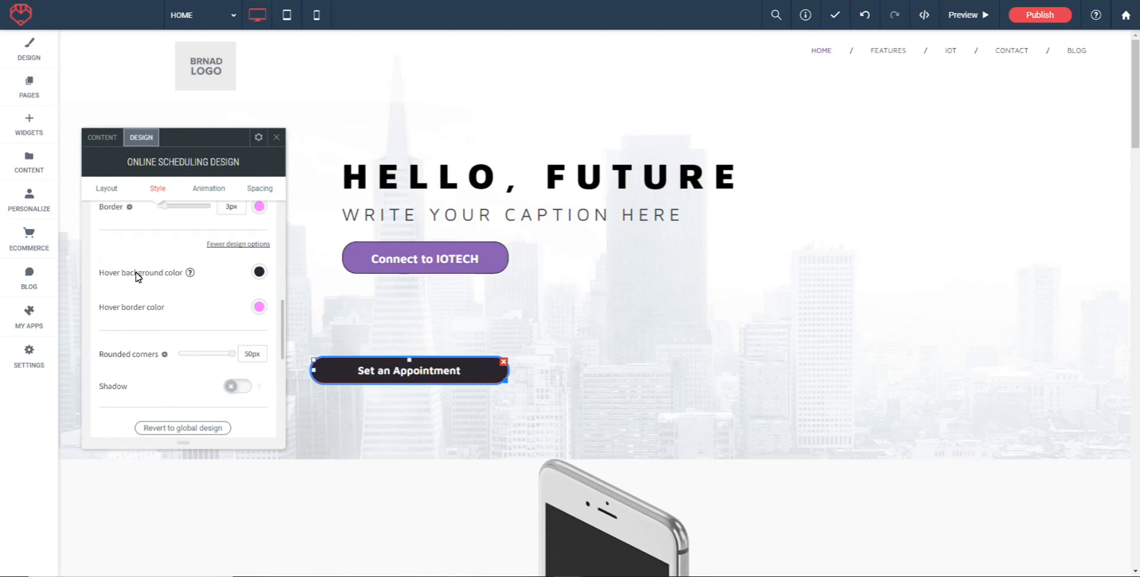
left_click(259, 272)
left_click(306, 294)
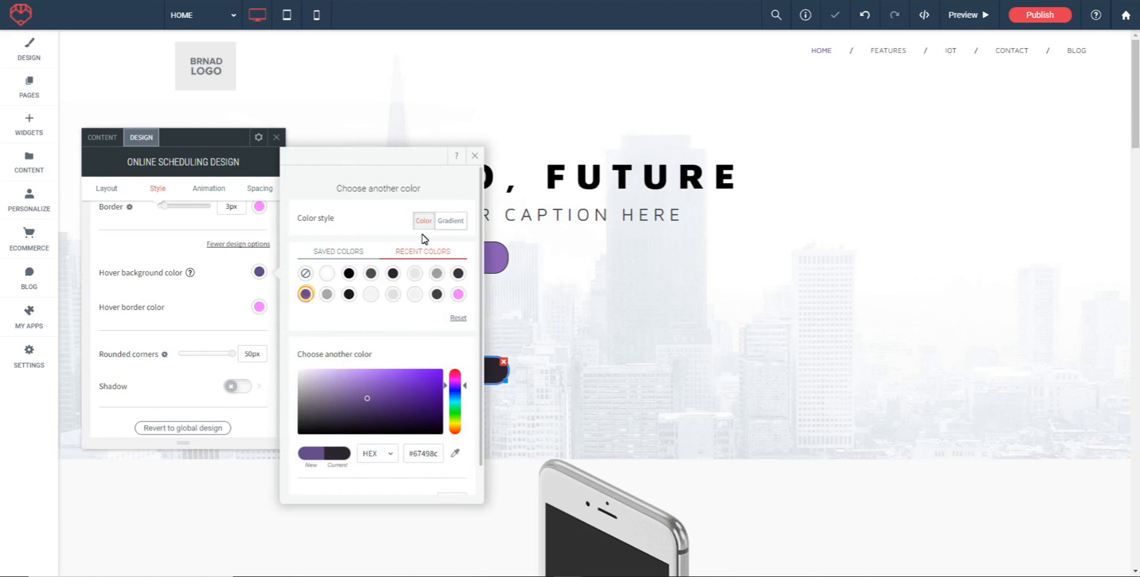
left_click(474, 155)
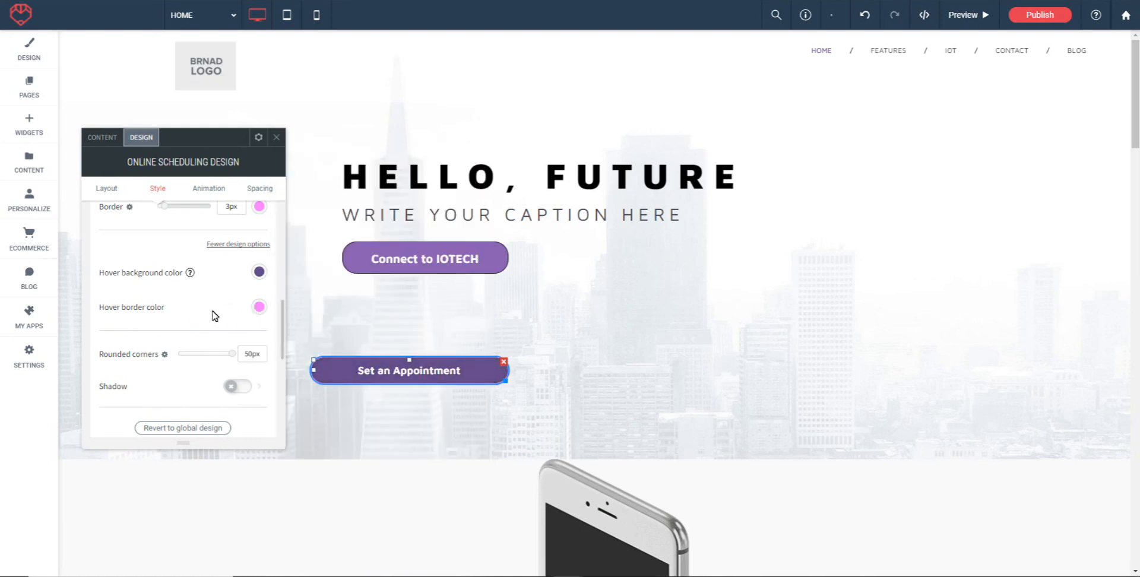
- Set the button's rounded corners to 22 px and turn on its shadow
scroll(221, 306, "down", 3)
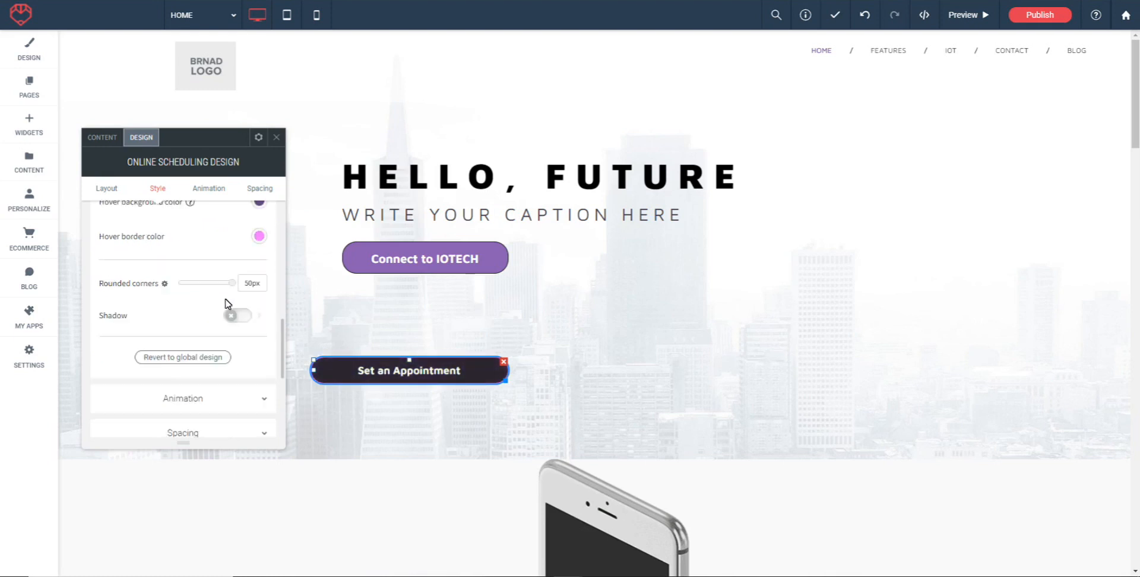
left_click_drag(232, 284, 202, 284)
left_click(241, 315)
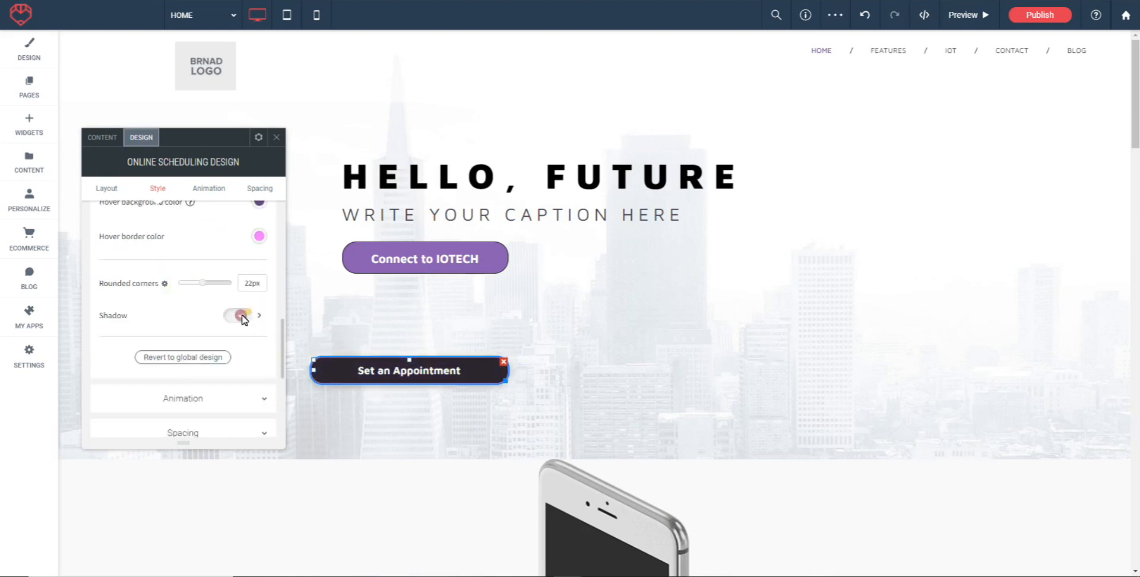
- Color the button's shadow purple #67498c and position it toward the lower-right corner
left_click(460, 289)
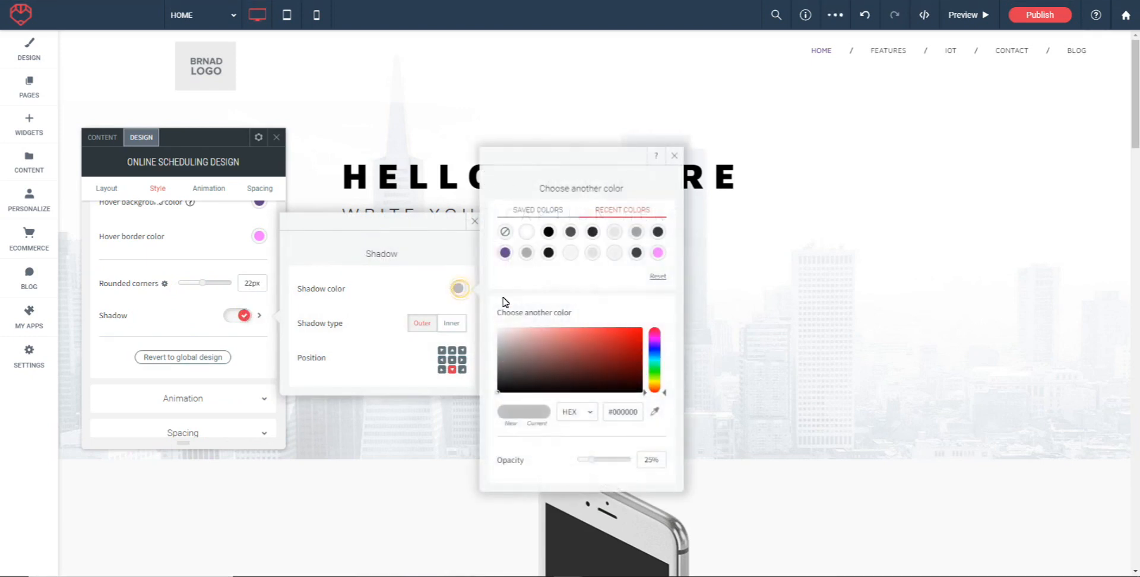
left_click(505, 252)
left_click(461, 370)
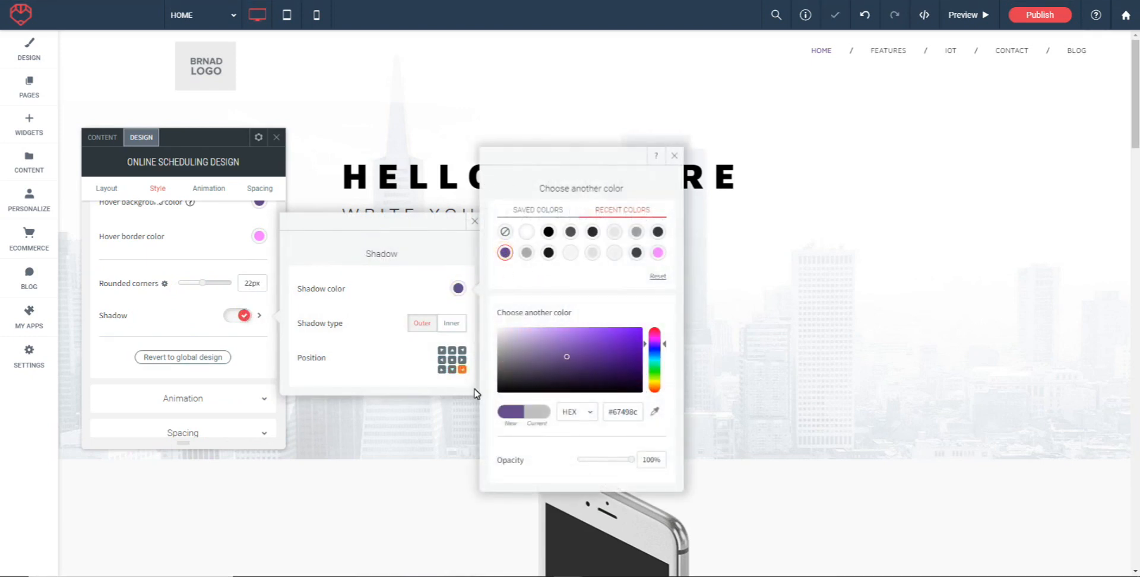
left_click(675, 156)
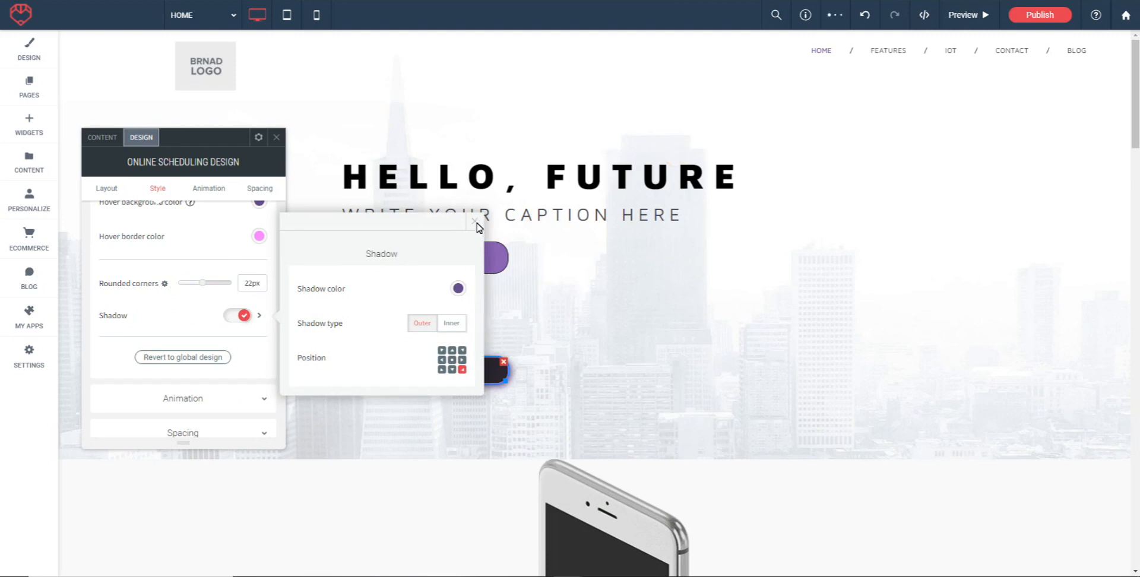
left_click(474, 222)
- Bring up the text styling options of the appointment button
scroll(202, 297, "down", 1)
scroll(218, 321, "up", 3)
scroll(218, 322, "up", 5)
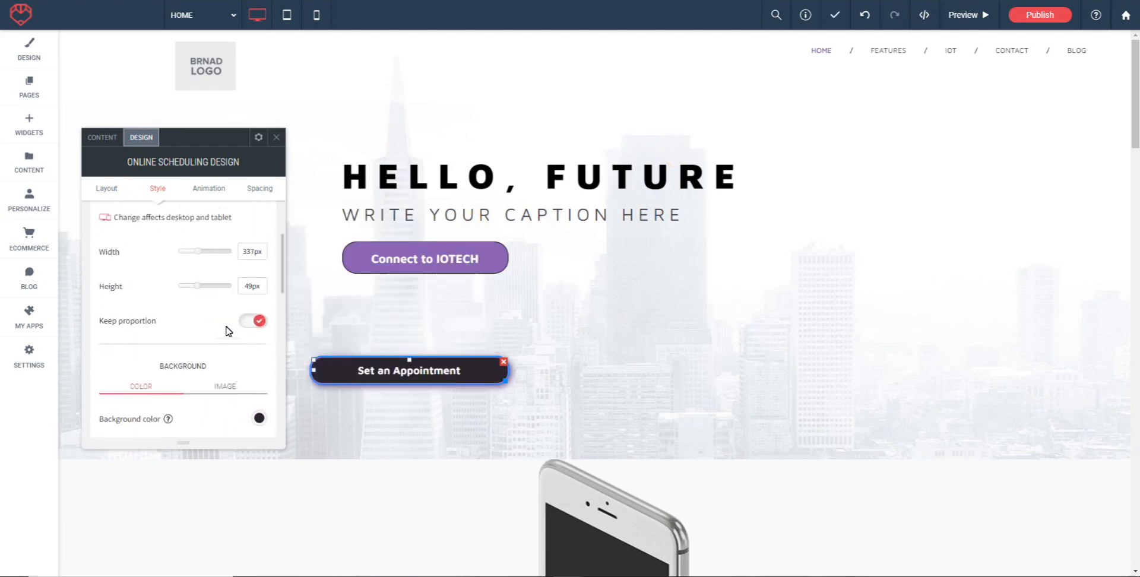
scroll(207, 244, "down", 1)
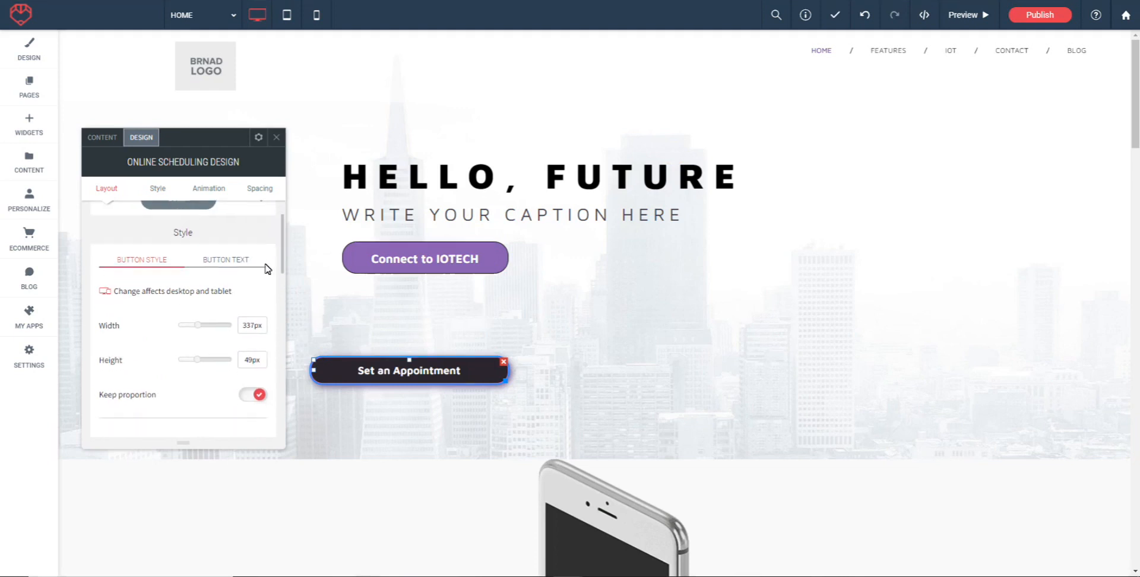
left_click(227, 261)
scroll(206, 270, "down", 1)
scroll(206, 272, "down", 1)
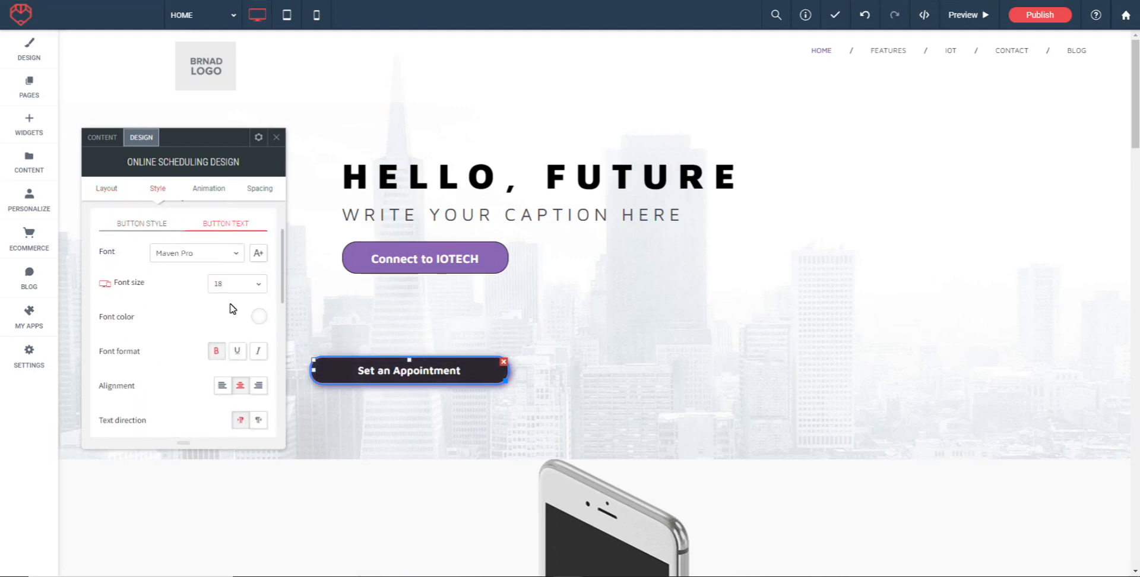
scroll(179, 315, "down", 2)
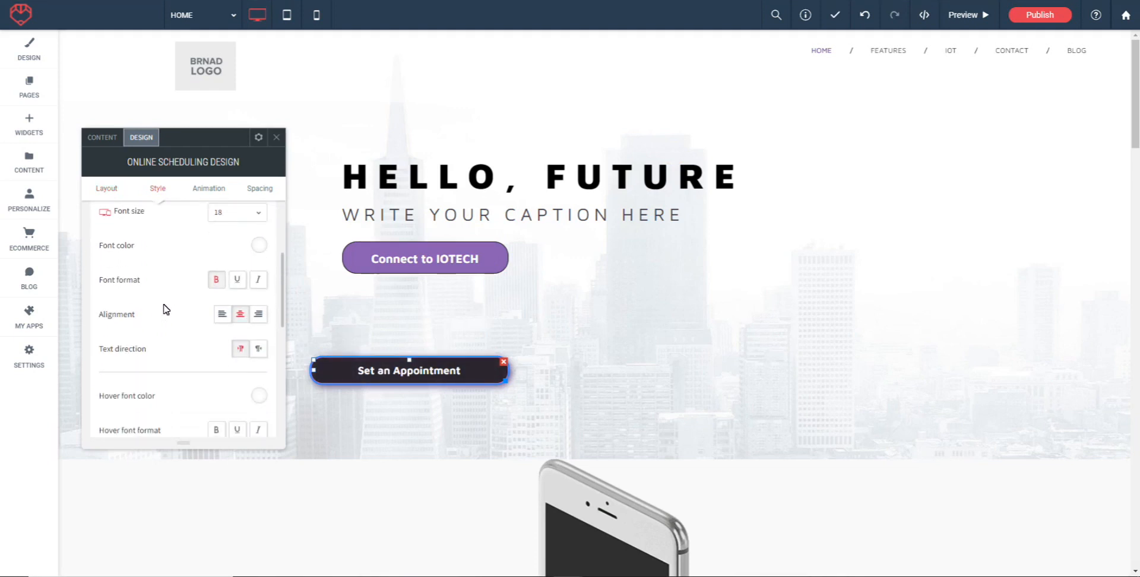
- Try underlining the appointment button's text and remove the underline again
left_click(237, 279)
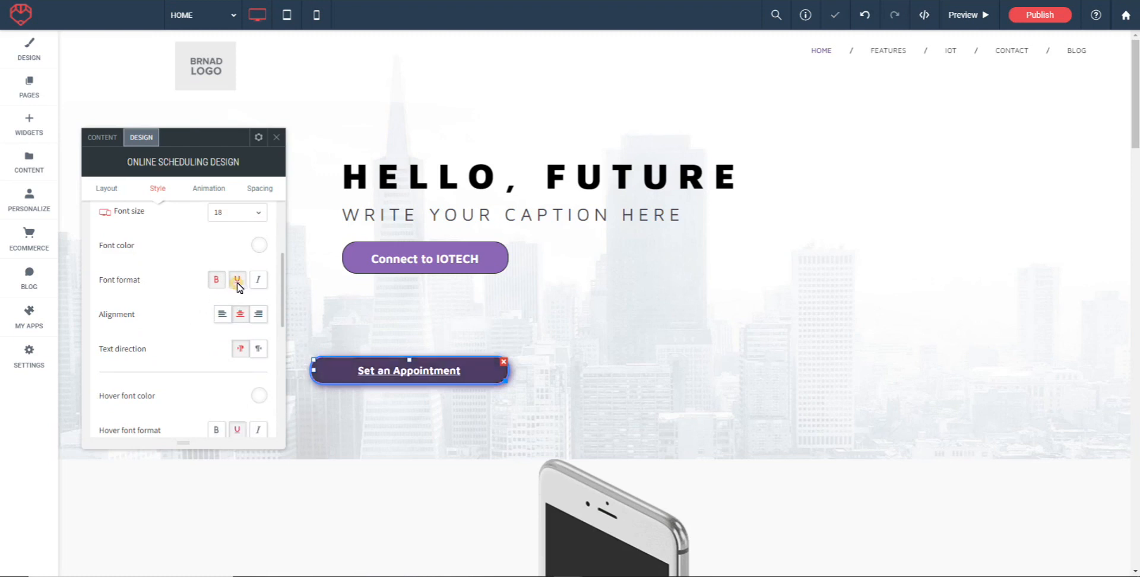
left_click(237, 280)
- Set the hover font color of the appointment button's text to black #000000
scroll(184, 261, "down", 2)
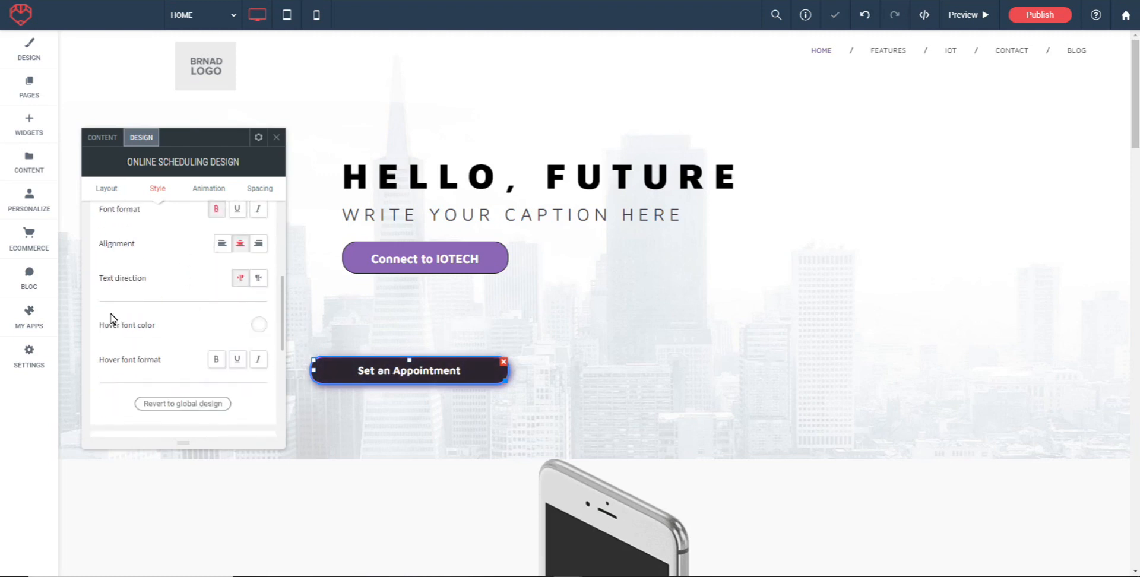
left_click(259, 325)
left_click(349, 231)
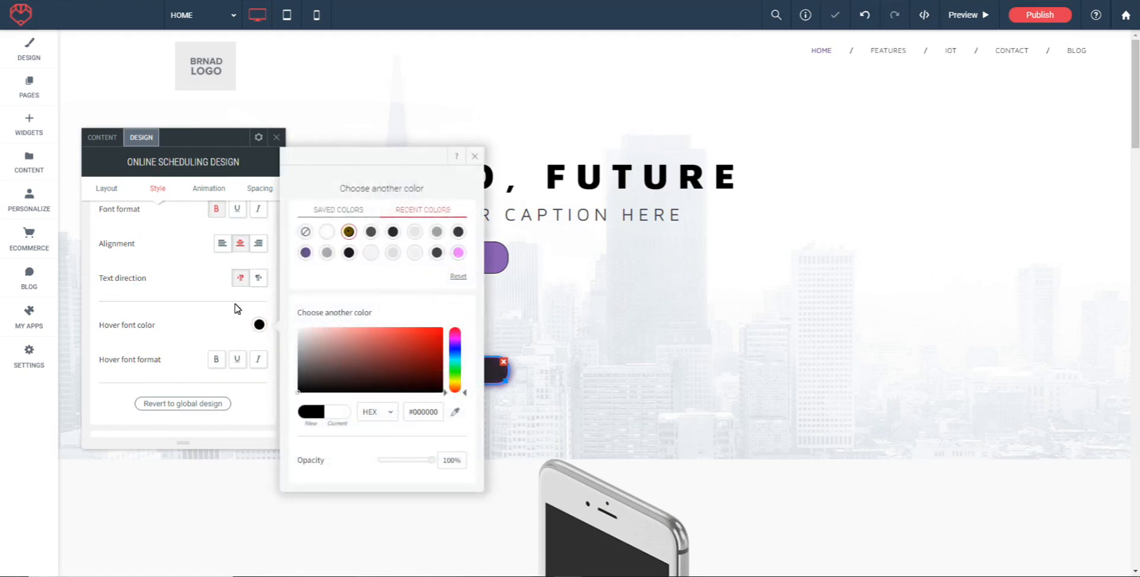
left_click(199, 315)
- Return to the button's style options and use the first site image as its background
scroll(200, 320, "down", 2)
left_click(380, 369)
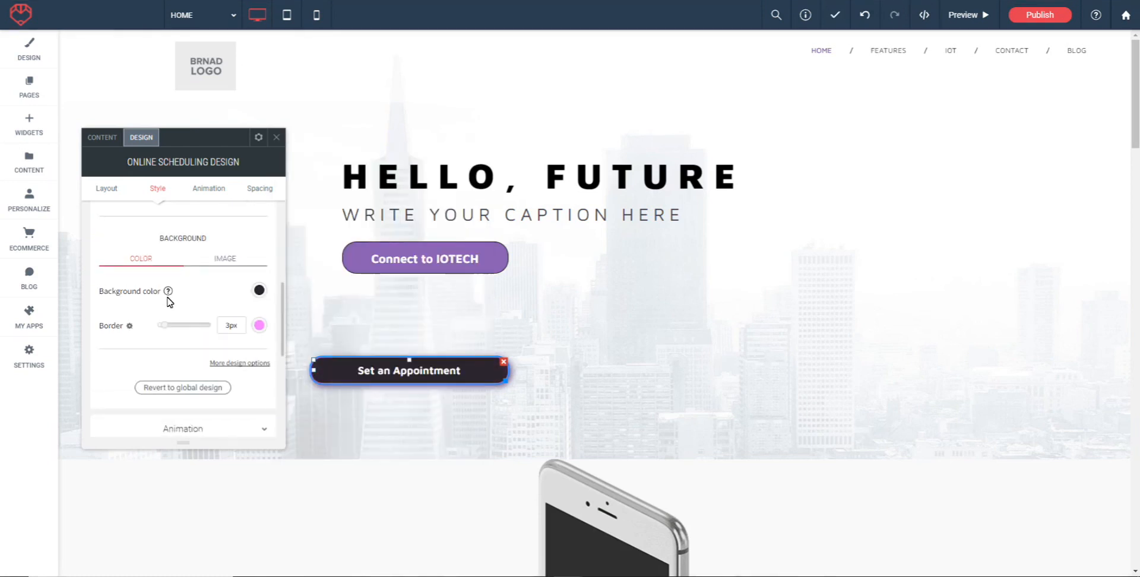
left_click(225, 261)
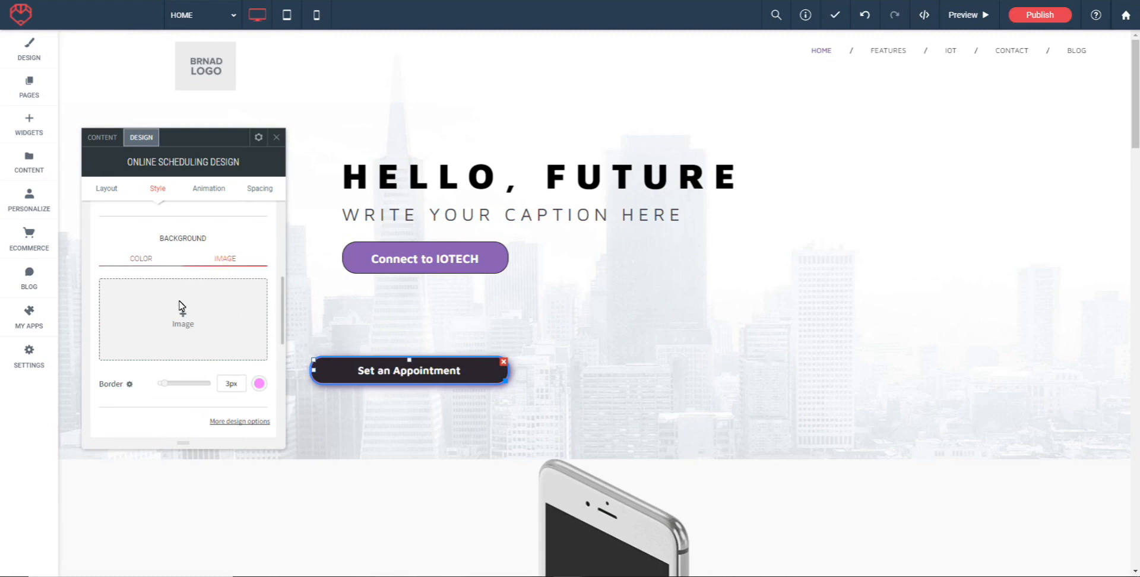
scroll(182, 307, "down", 1)
left_click(198, 292)
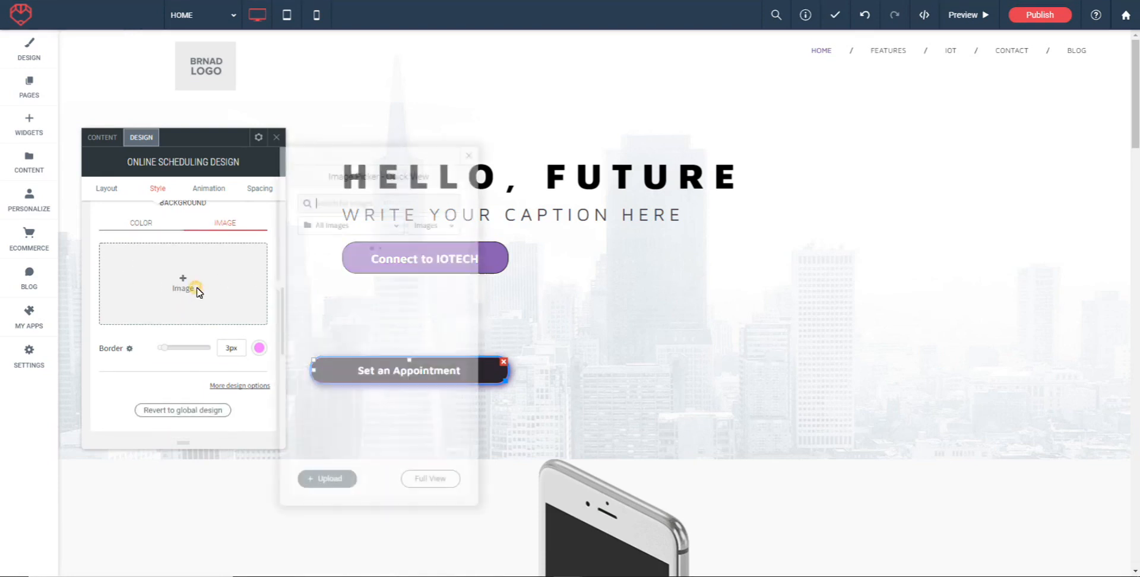
mouse_move(315, 302)
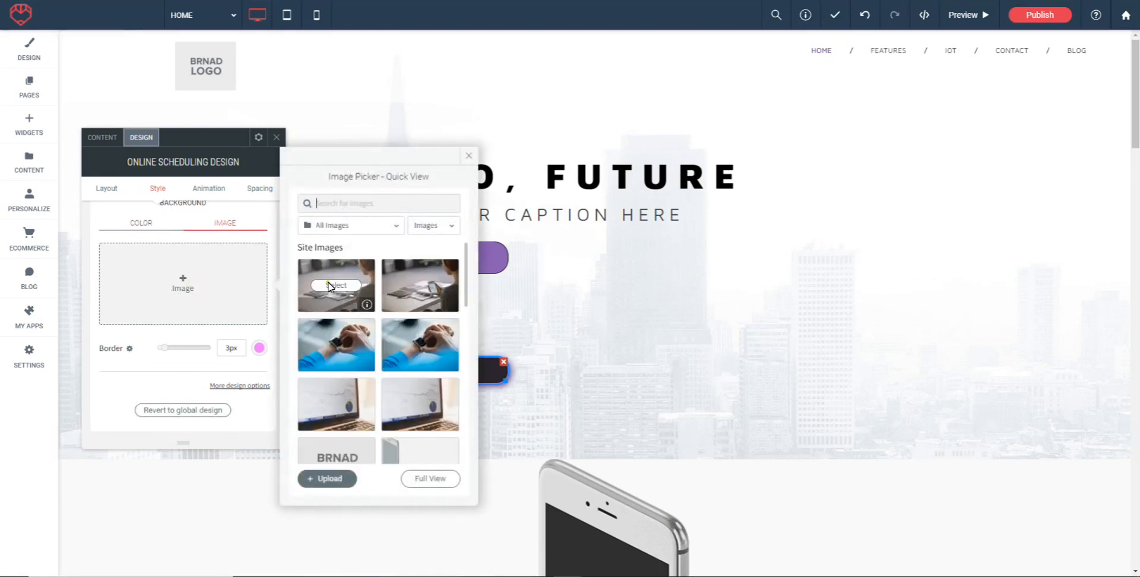
left_click(331, 286)
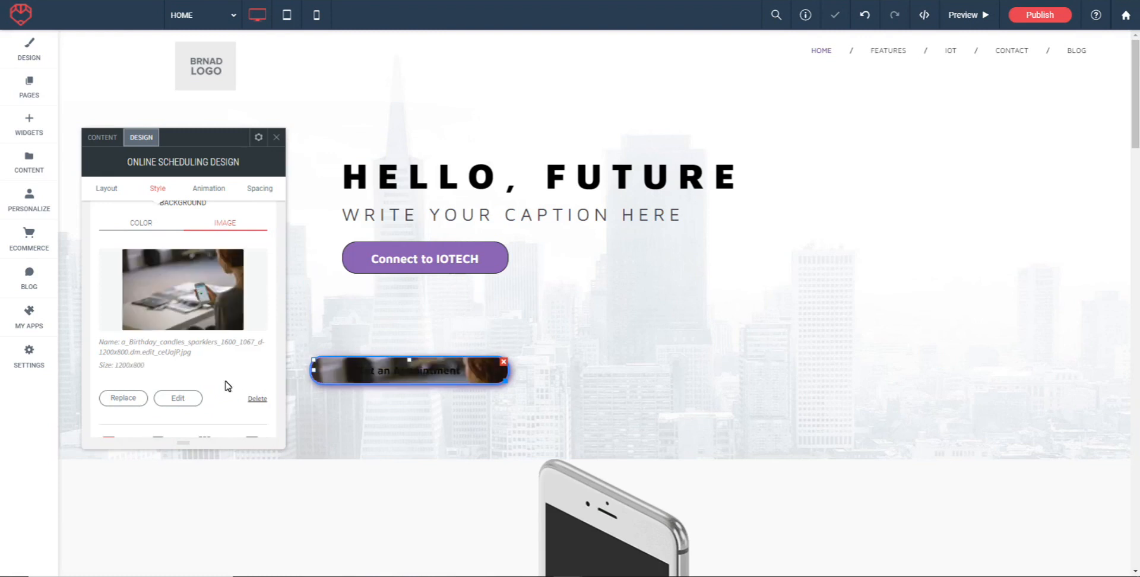
- Try the Full image, Tile and No repeat layouts for the button's background image
scroll(183, 367, "down", 1)
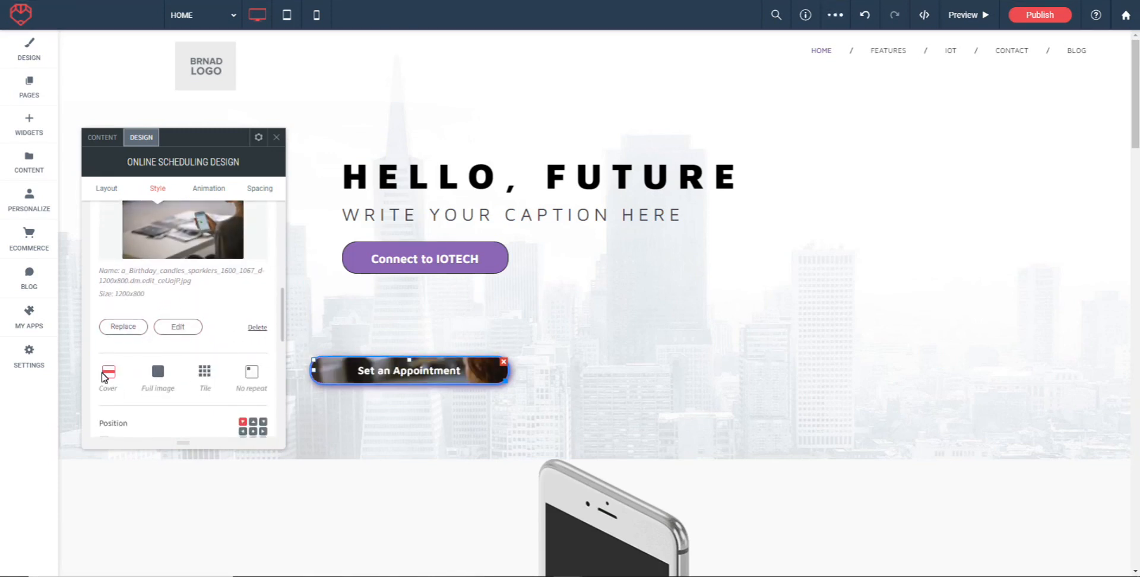
left_click(161, 372)
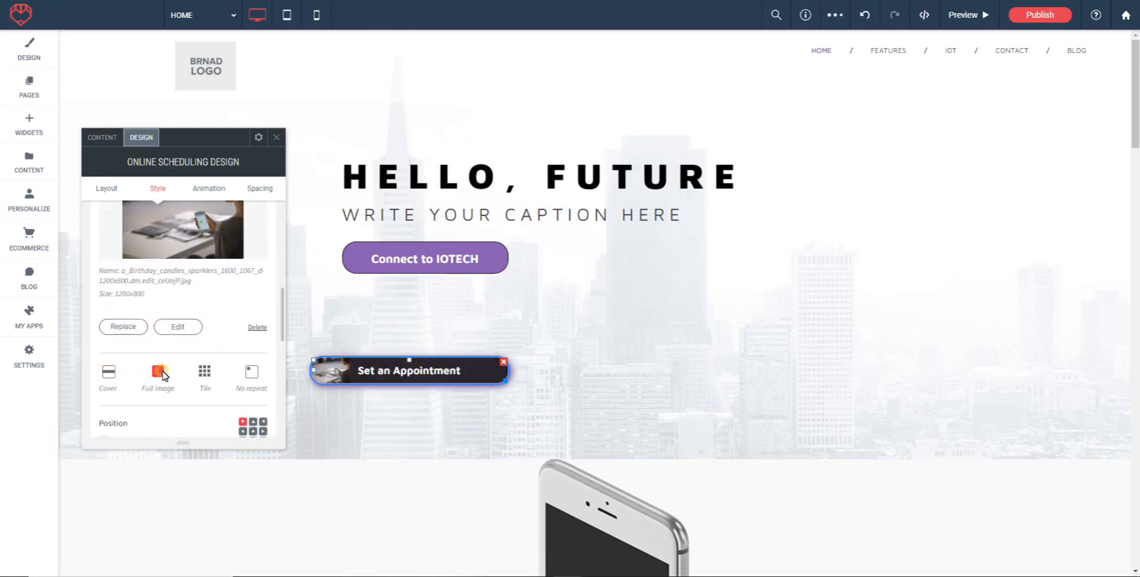
left_click(204, 373)
scroll(172, 378, "down", 1)
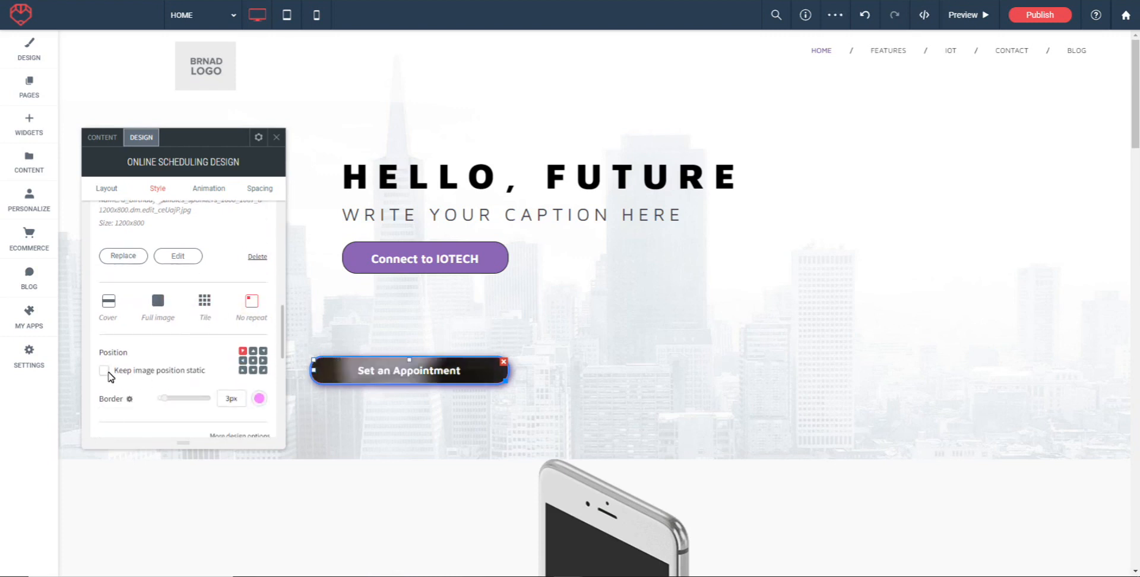
- Keep the background image's position static and check the effect by moving the page up and down
left_click(106, 372)
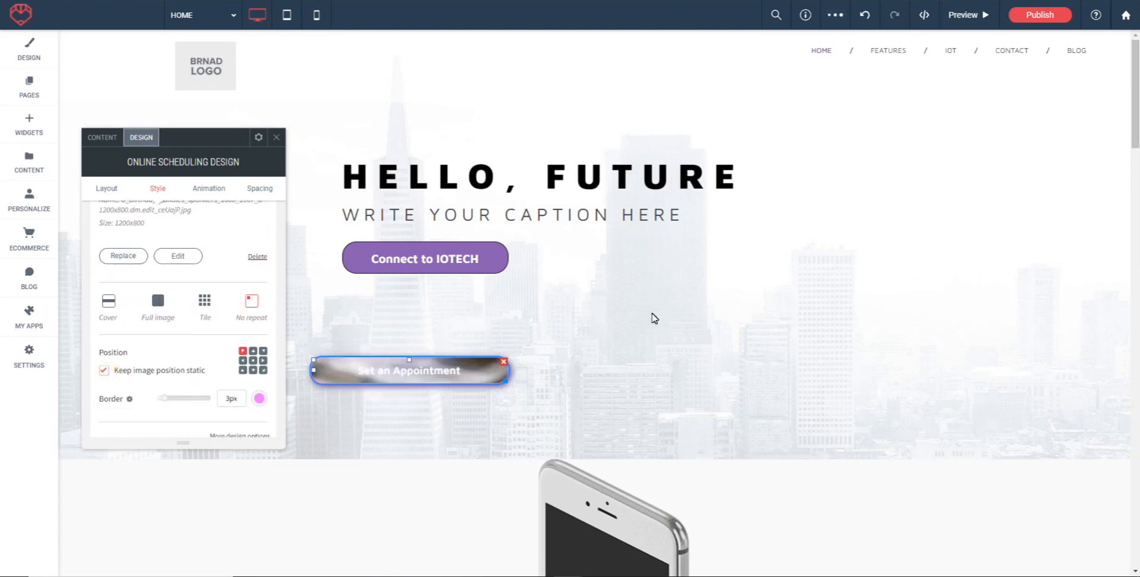
scroll(658, 328, "down", 3)
scroll(656, 350, "up", 3)
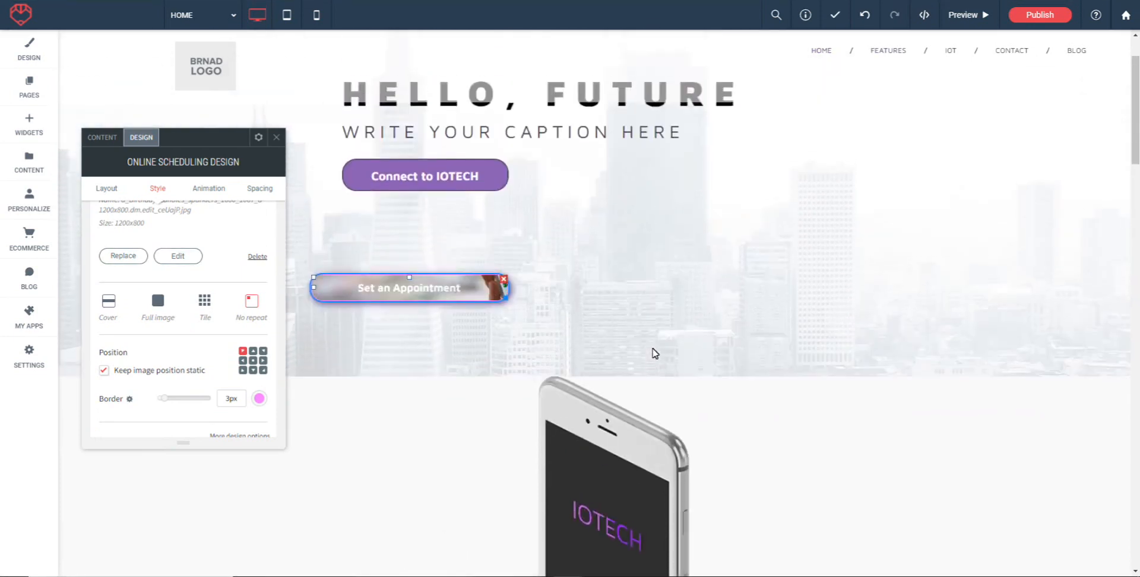
scroll(657, 354, "down", 1)
scroll(655, 355, "up", 1)
scroll(654, 357, "down", 1)
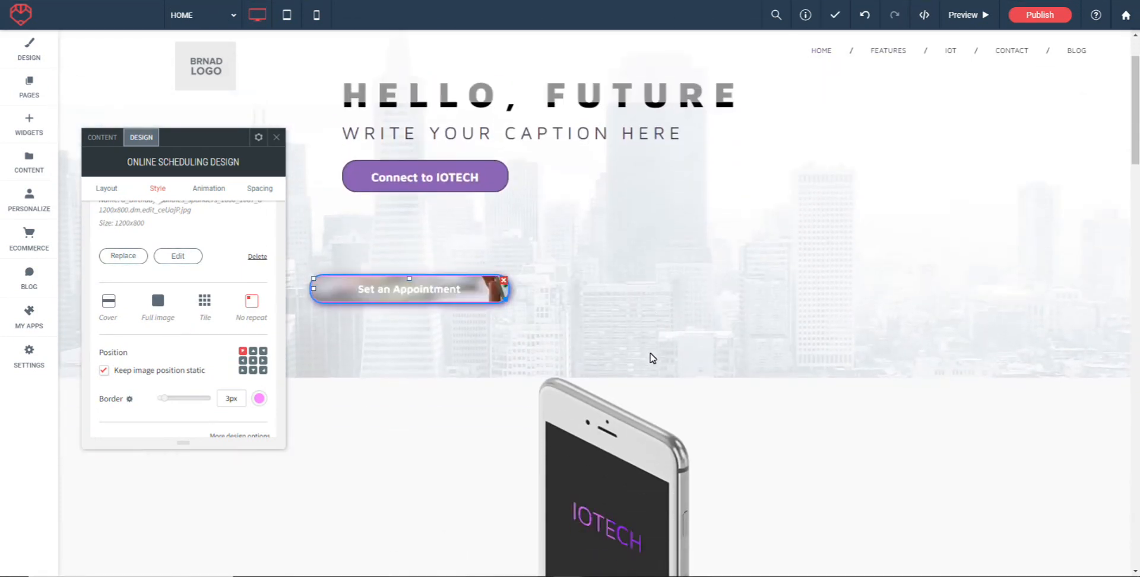
- Delete the background image from the appointment button
left_click(257, 257)
scroll(724, 279, "up", 1)
scroll(178, 249, "up", 2)
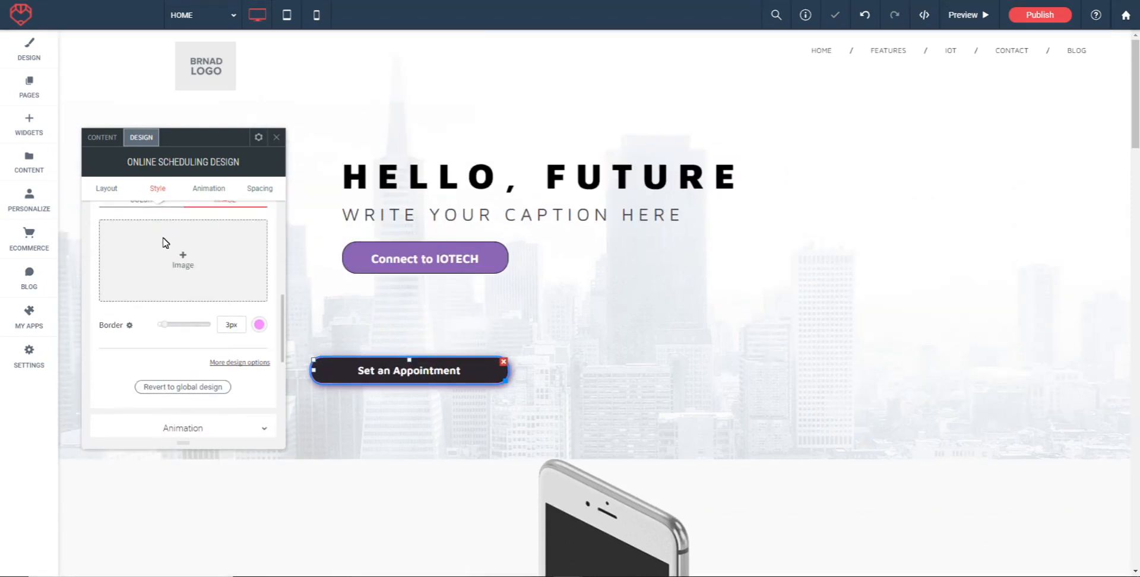
- Give the appointment button a Fade in animation on entrance, coming from the right
scroll(196, 321, "down", 1)
left_click(181, 356)
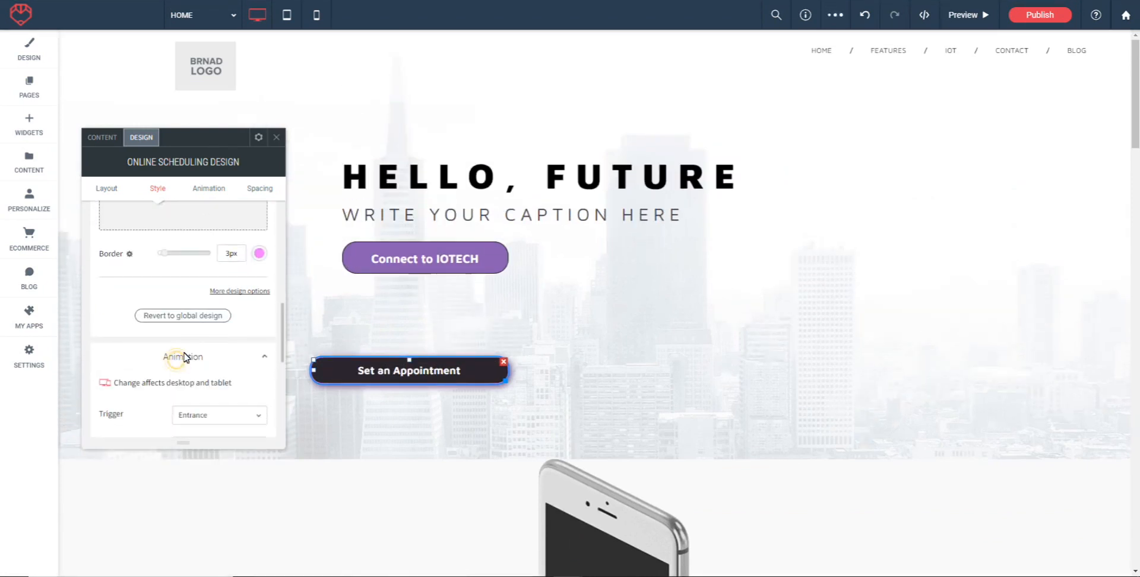
scroll(222, 327, "down", 1)
scroll(412, 407, "down", 1)
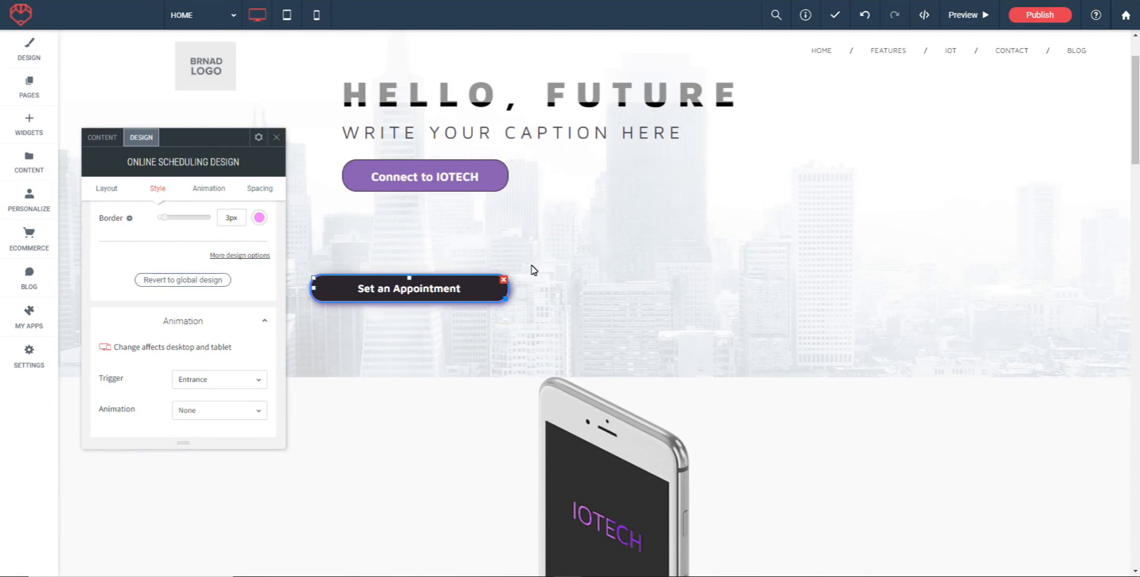
left_click(259, 384)
left_click(145, 368)
scroll(244, 333, "down", 2)
left_click(259, 343)
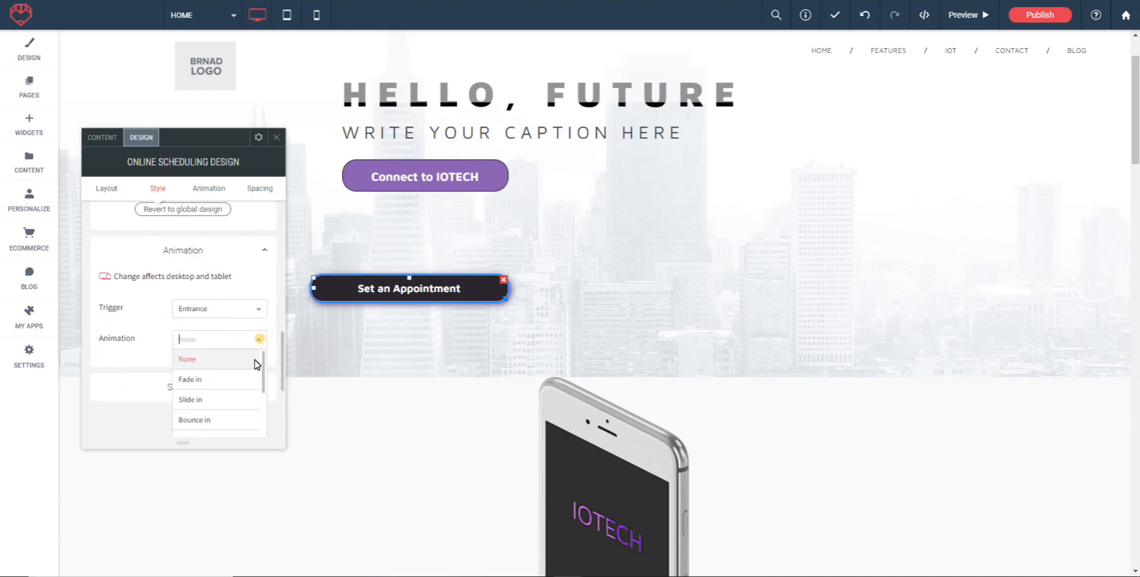
left_click(182, 380)
left_click(259, 370)
left_click(206, 414)
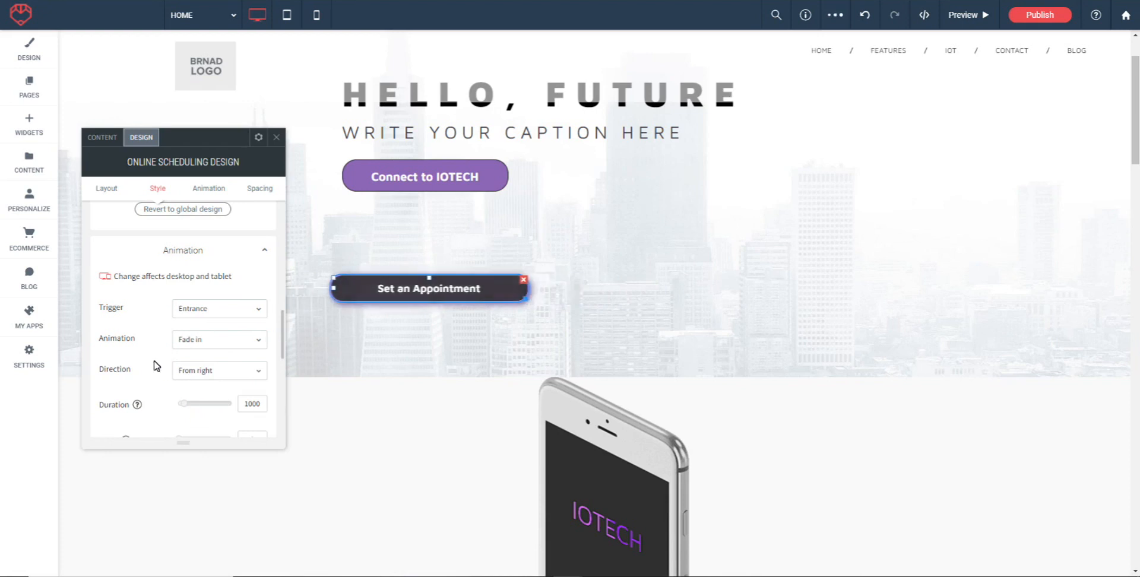
- Preview the appointment button's entrance animation
scroll(190, 356, "down", 2)
scroll(199, 374, "down", 2)
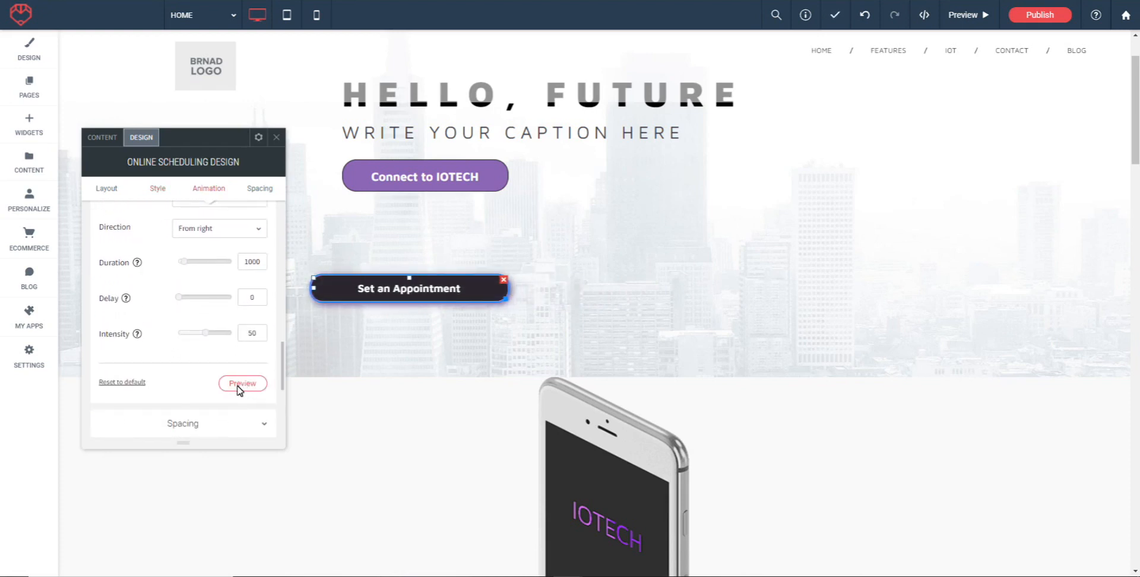
left_click(239, 384)
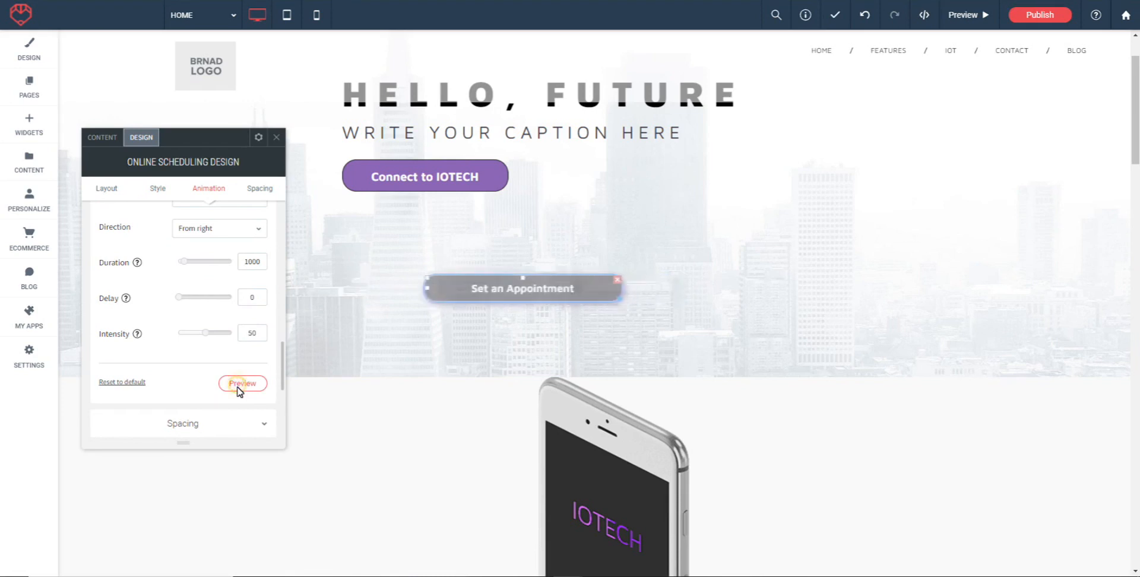
- Look at the padding settings in the appointment button's spacing options
scroll(190, 368, "down", 2)
left_click(184, 356)
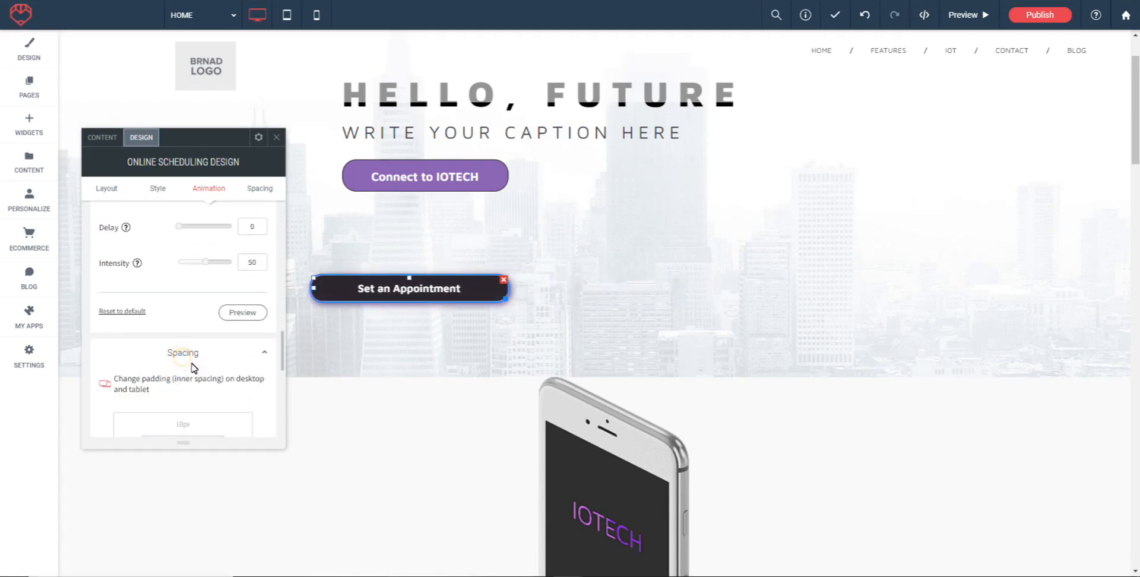
scroll(235, 383, "down", 3)
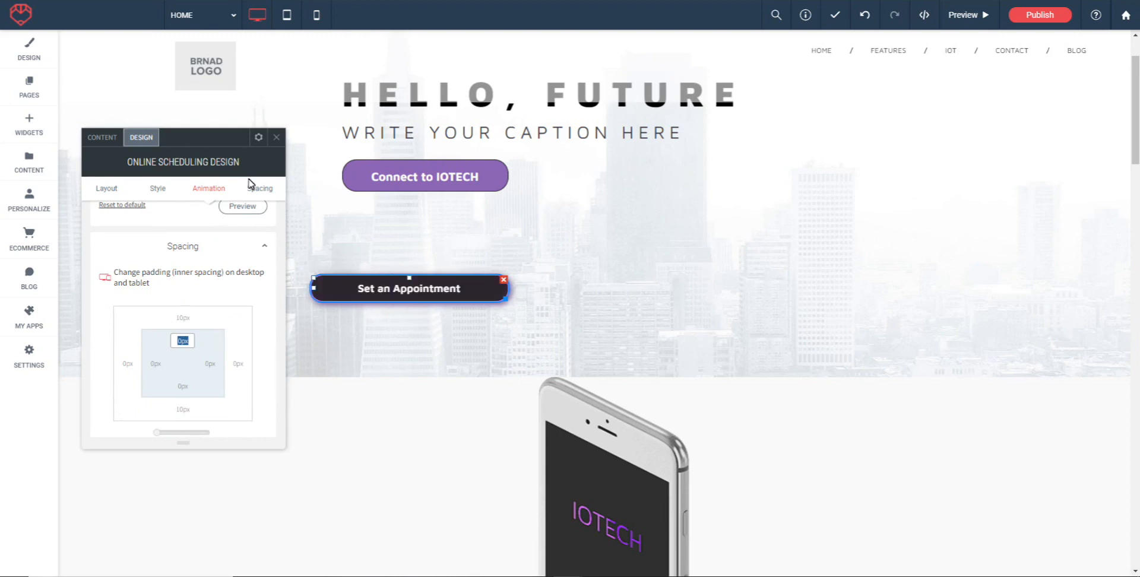
- Try the different alignments for the appointment button, leave it centered and close its design settings
left_click(256, 137)
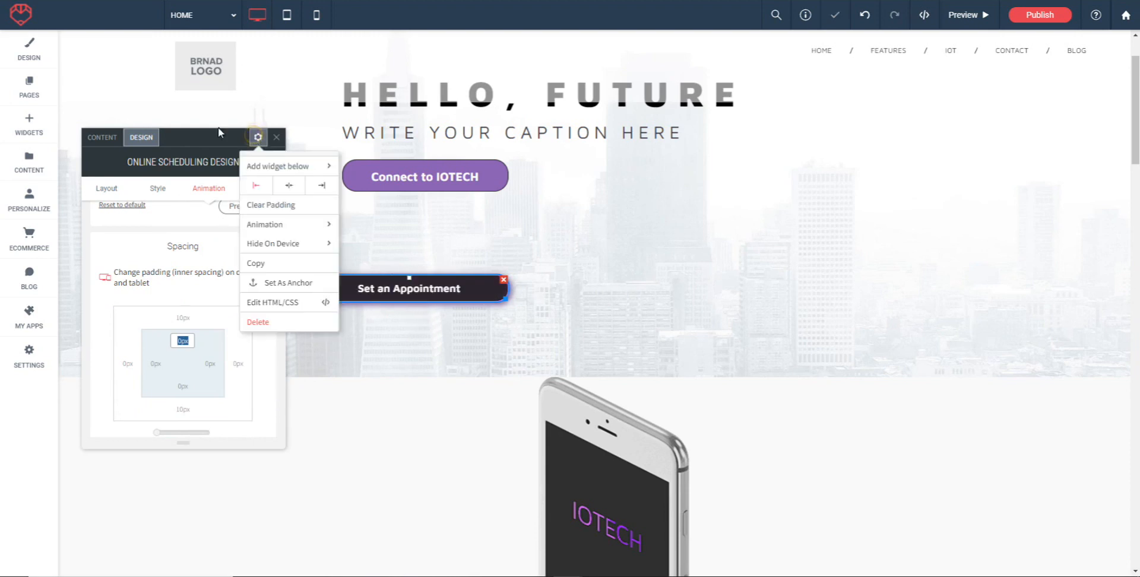
left_click(289, 186)
left_click(322, 185)
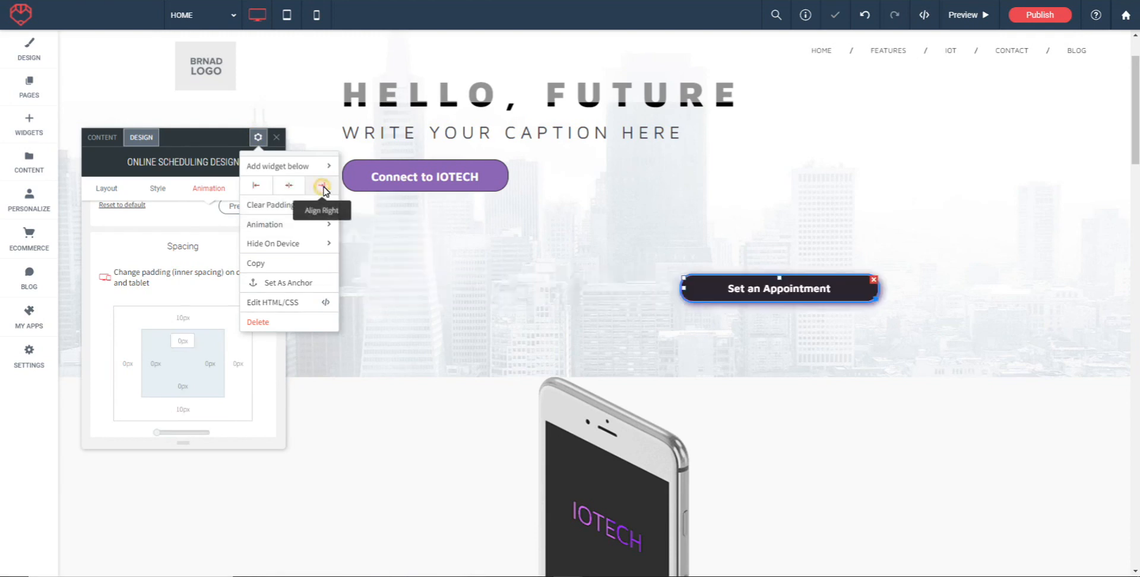
left_click(289, 185)
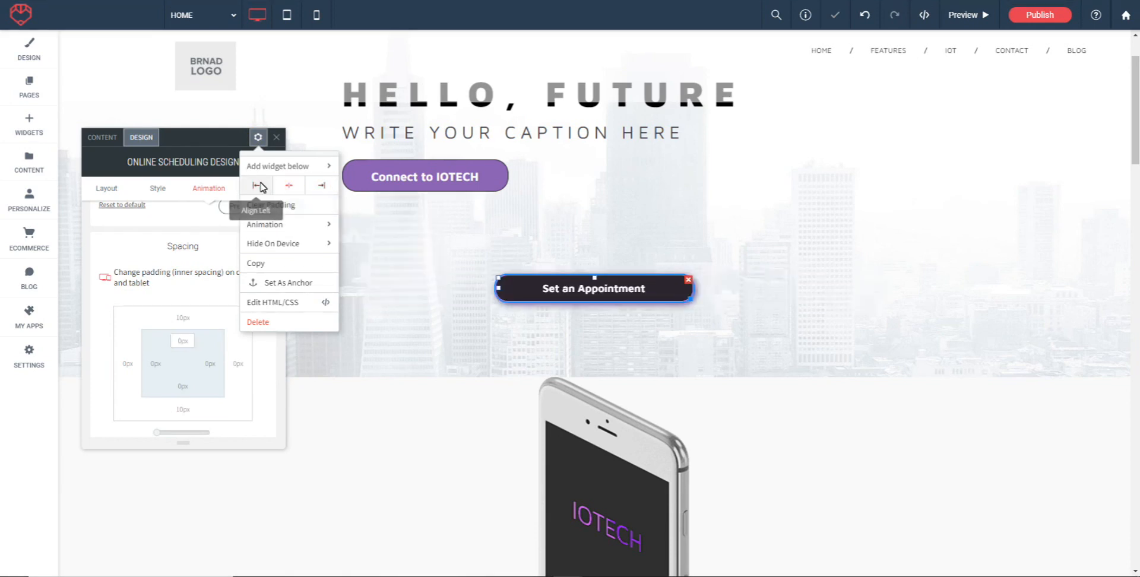
left_click(256, 186)
left_click(289, 185)
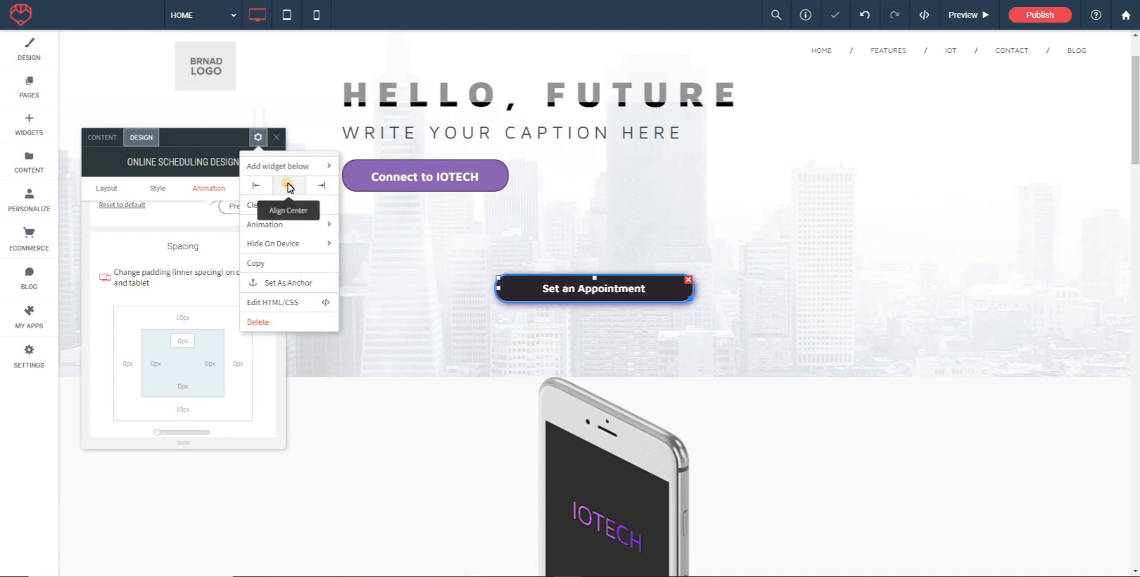
left_click(276, 137)
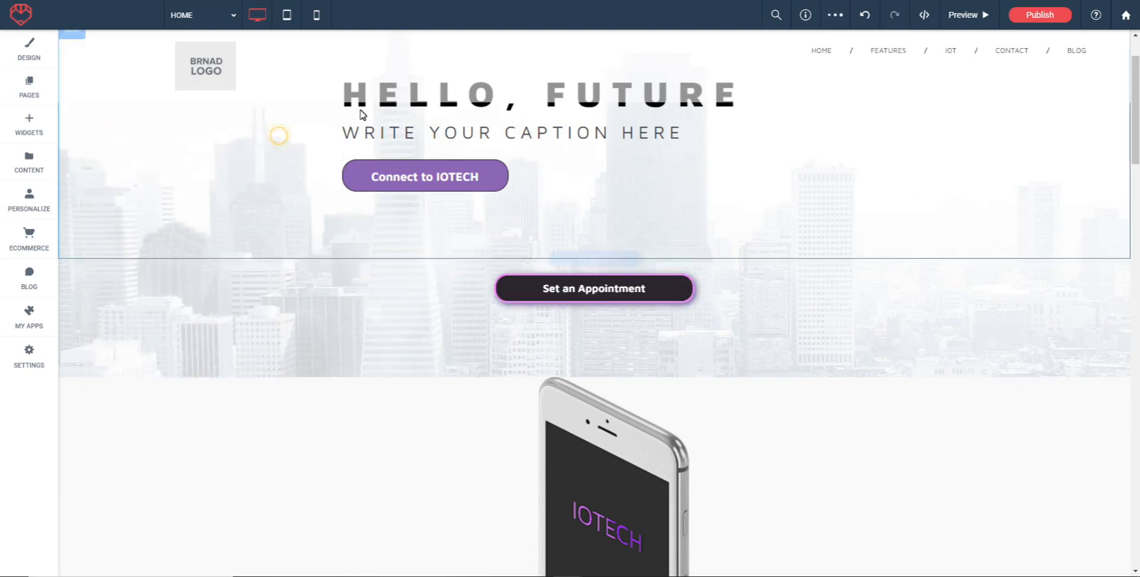
- Preview the site and open the scheduling popup from the appointment button
left_click(963, 18)
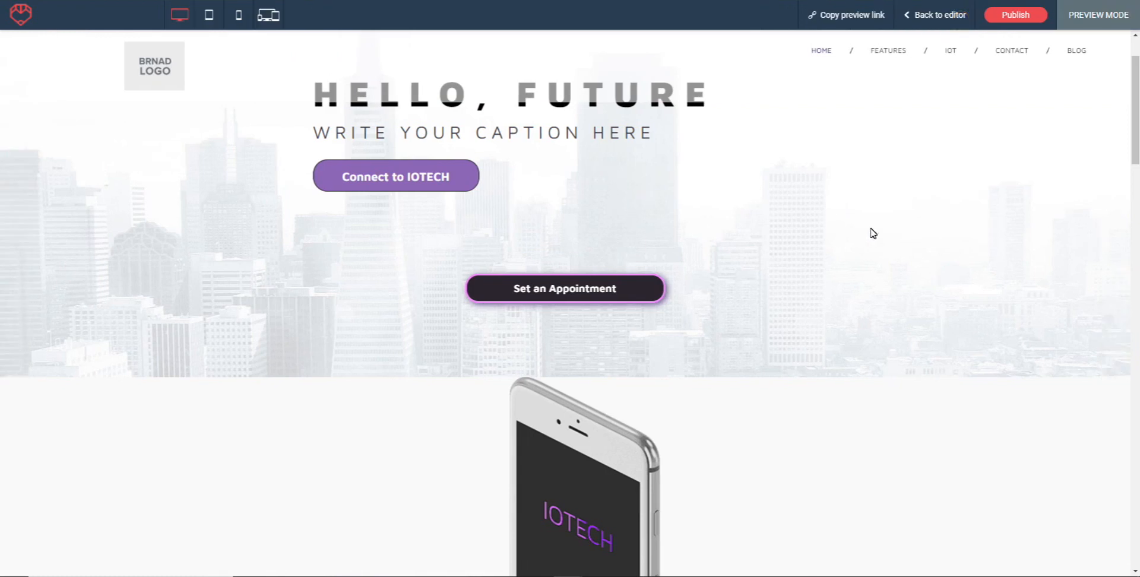
left_click(558, 296)
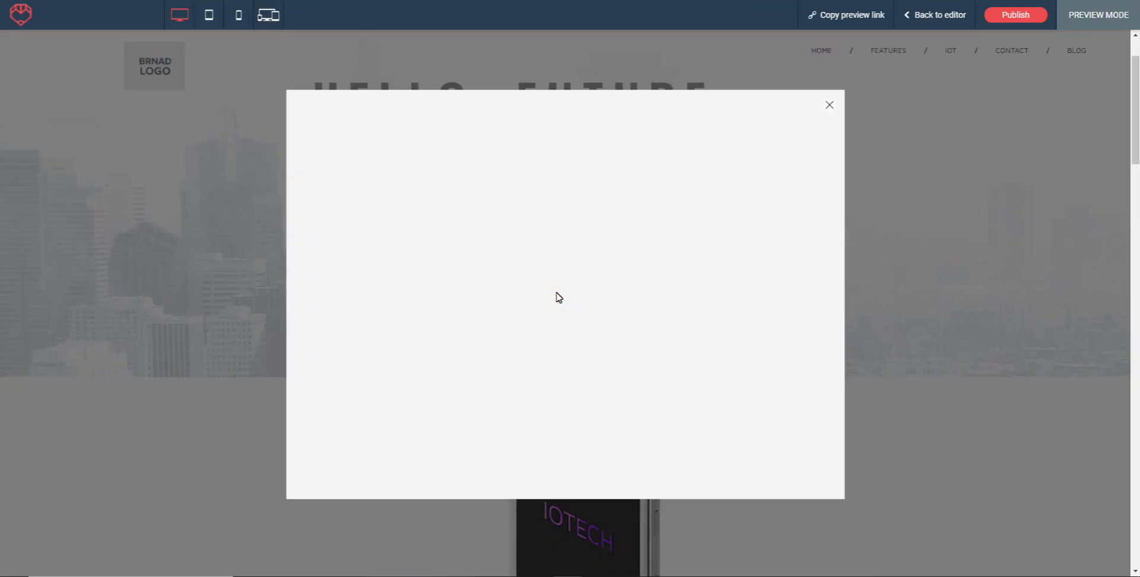